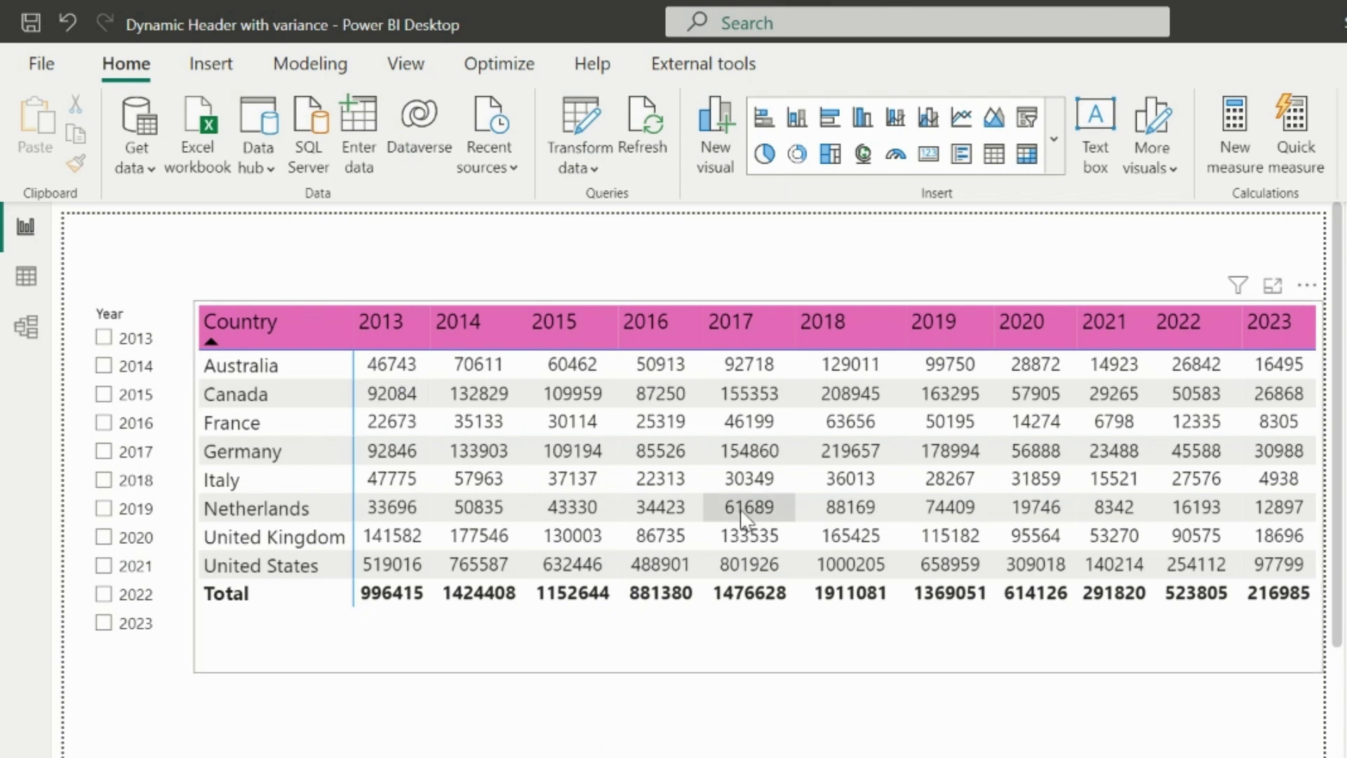
# Try the 2019, 2014-December, 2013-March and 2013-June slicer filters, then clear the Year-Month selection.
pyautogui.click(137, 510)
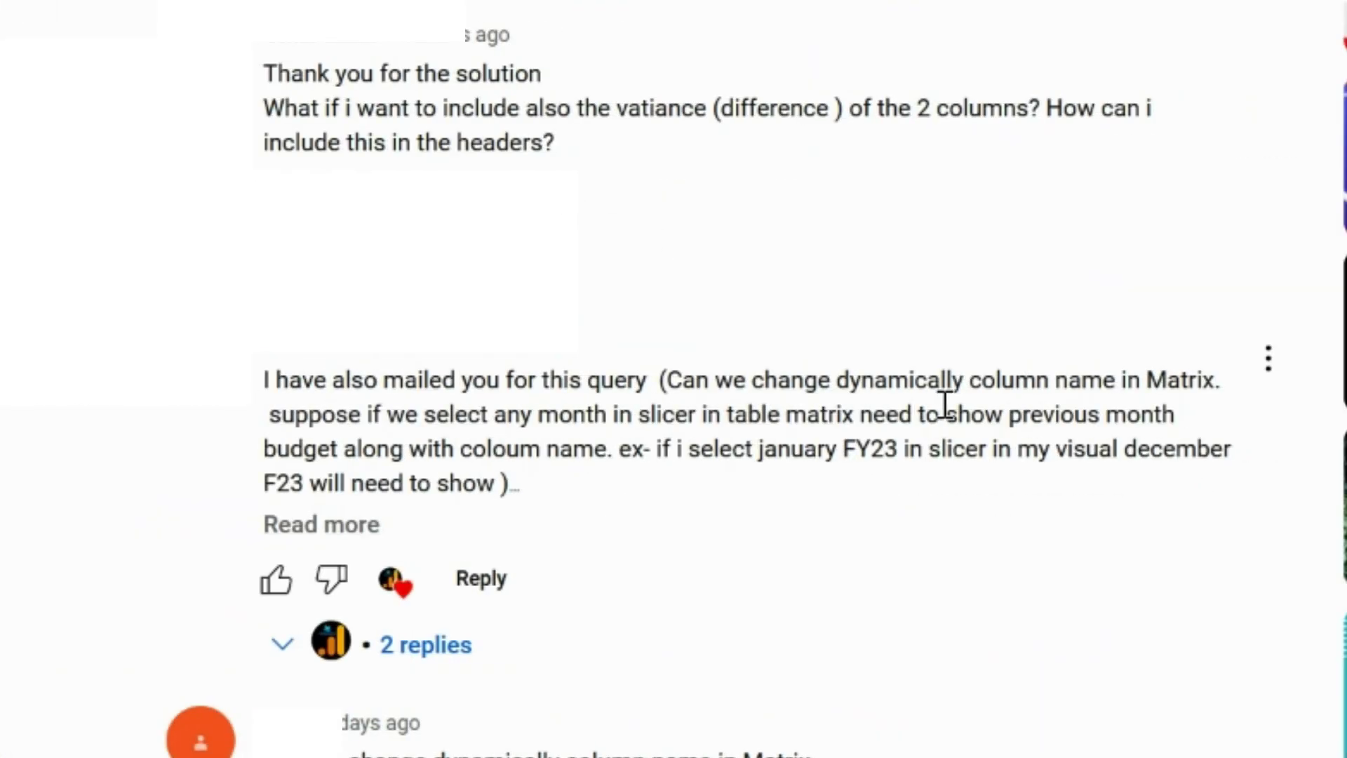
pyautogui.scroll(-5, 944, 405)
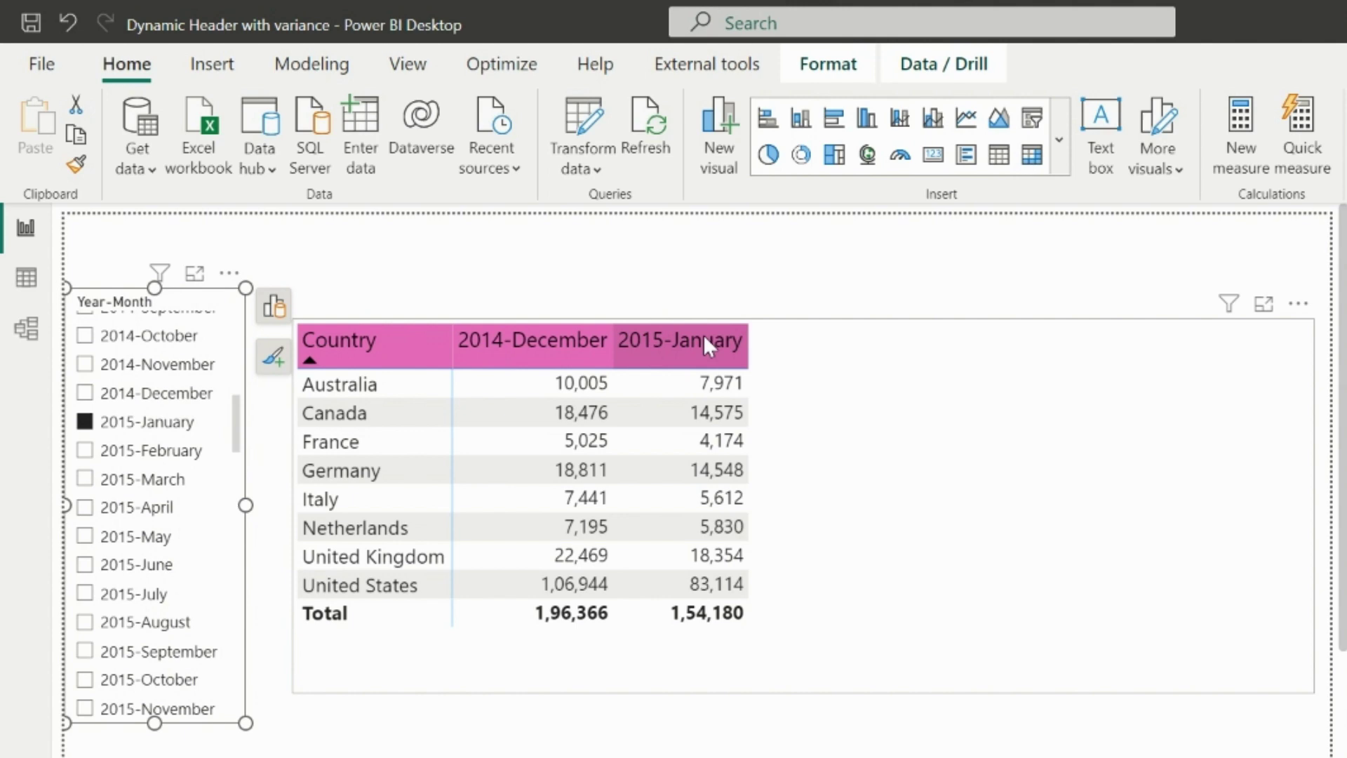
pyautogui.click(202, 399)
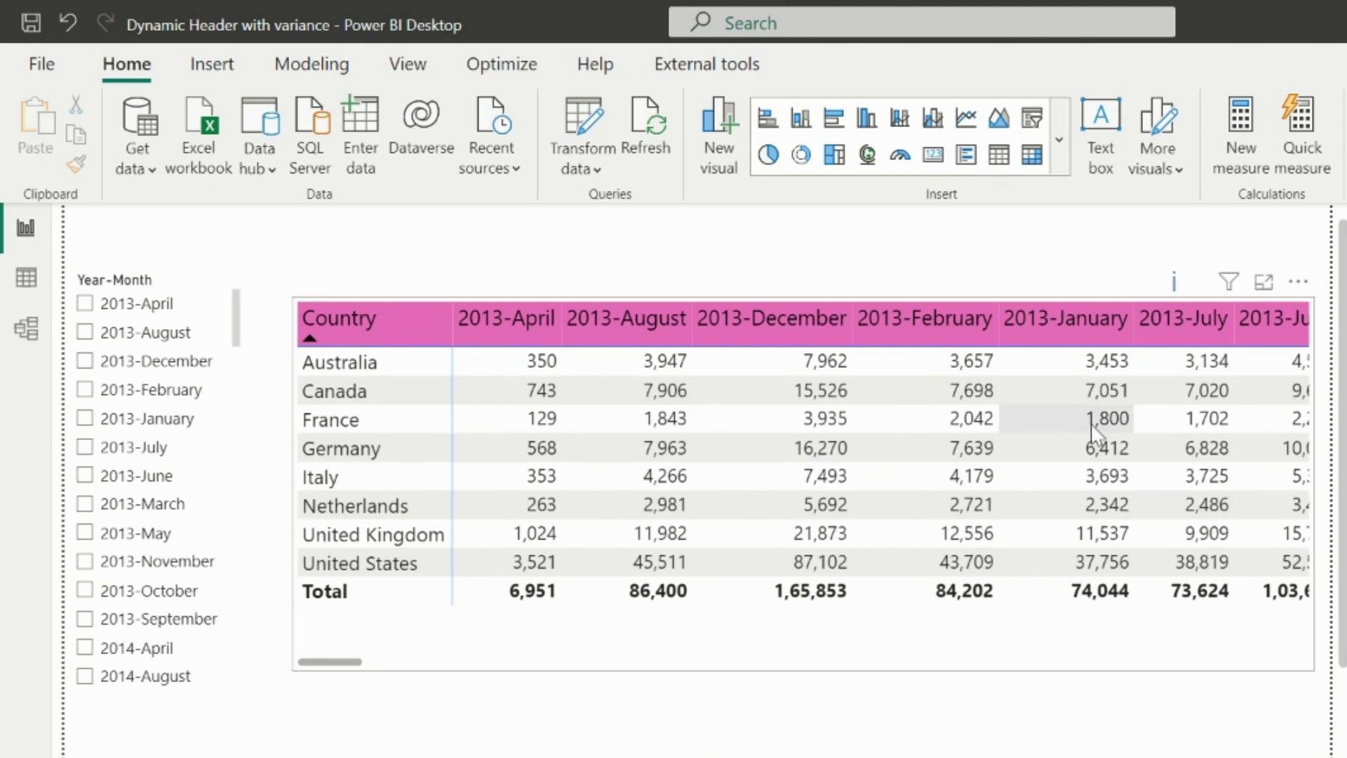
pyautogui.click(107, 510)
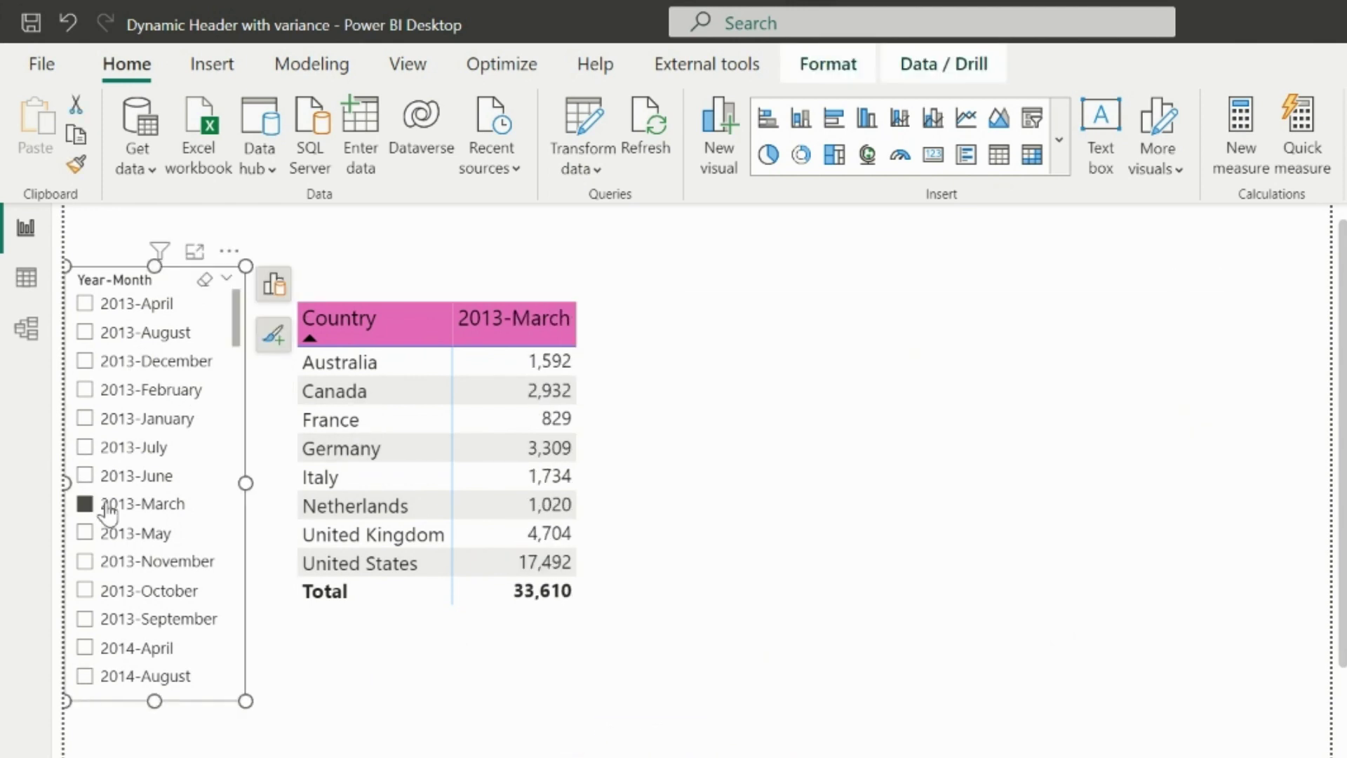
pyautogui.click(121, 478)
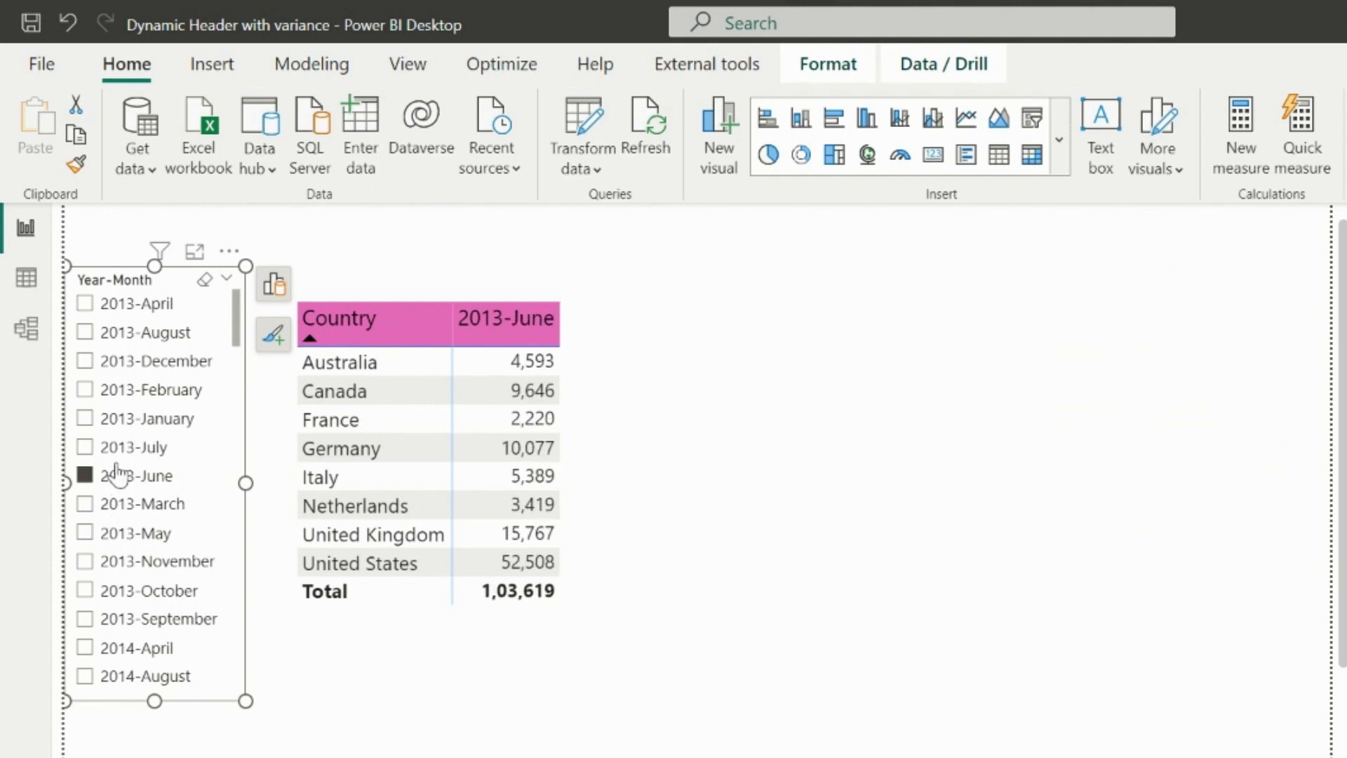
pyautogui.click(117, 475)
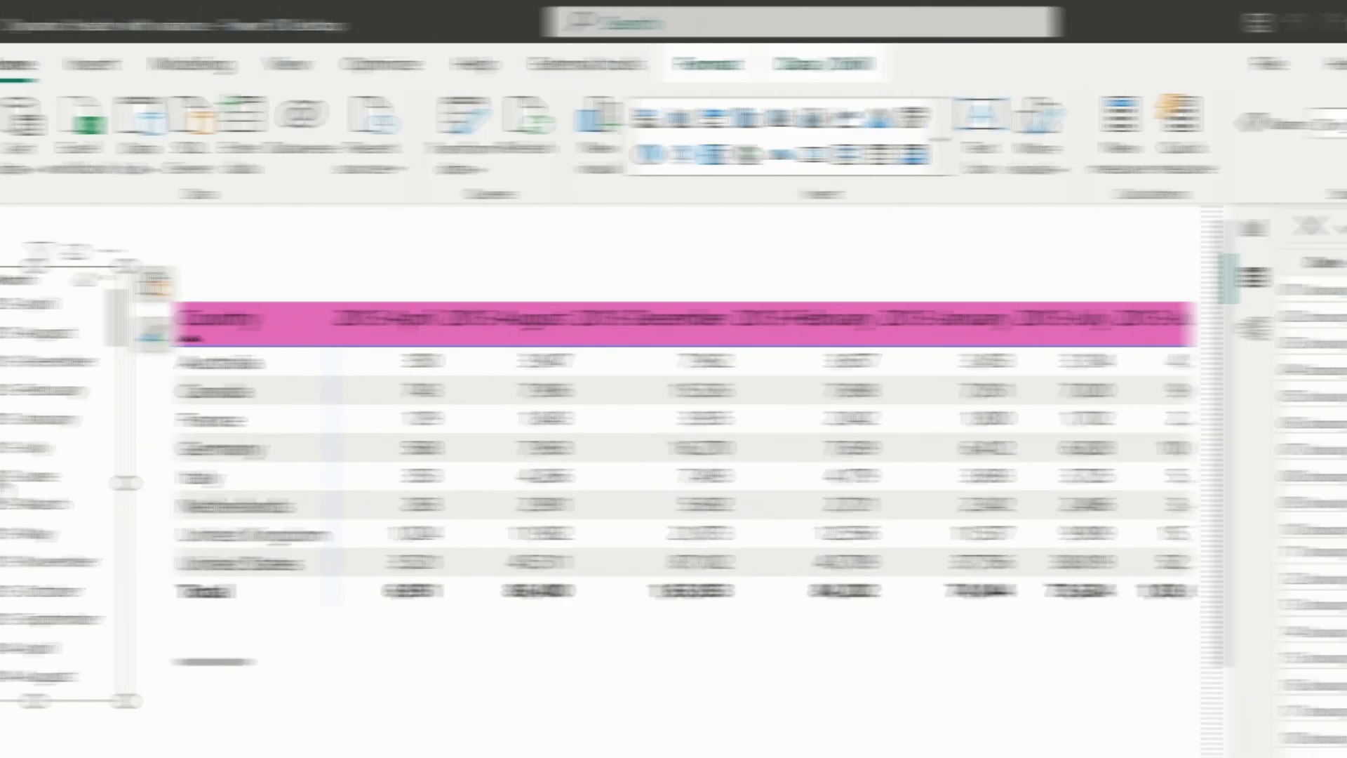
# Add a calculated column Sort Helper = Dim_Date[Year]*100 + Dim_Date[Month] to Dim_Date.
pyautogui.click(26, 277)
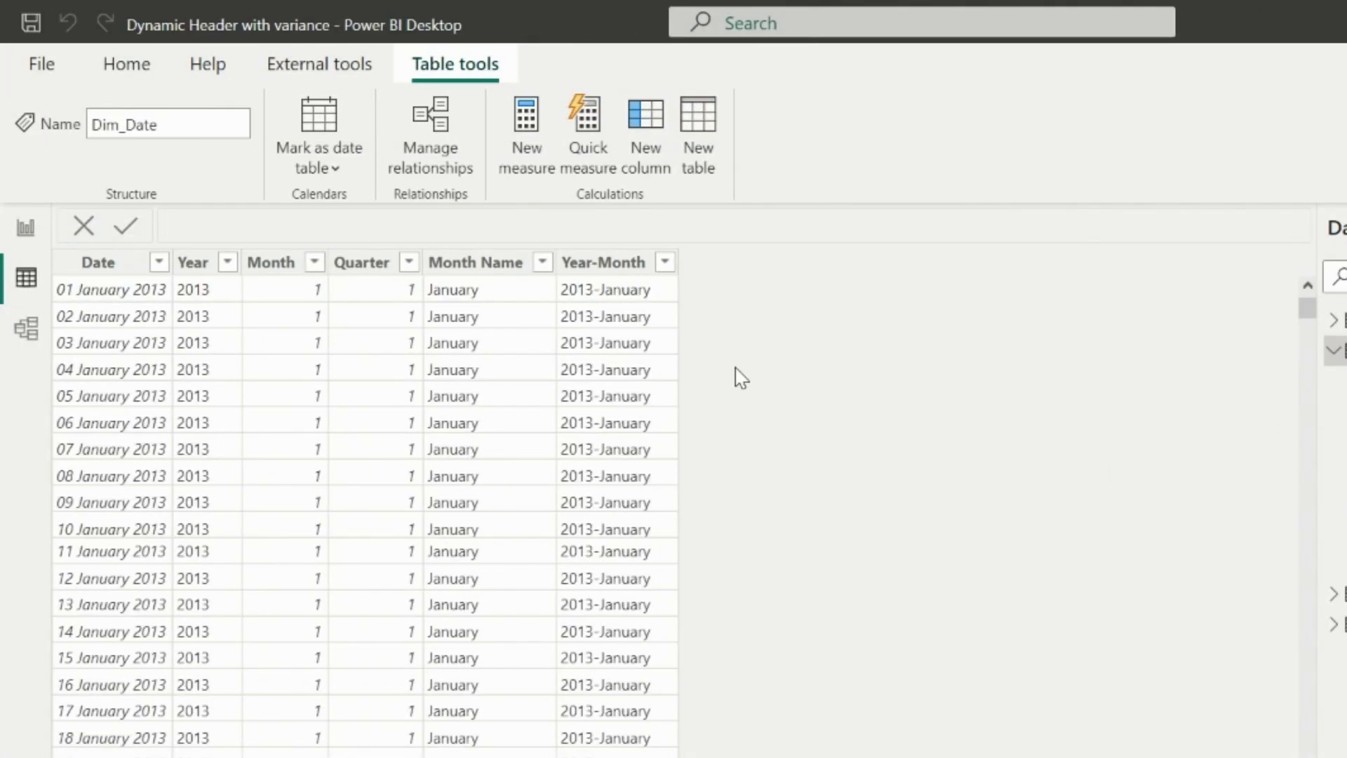
pyautogui.click(615, 270)
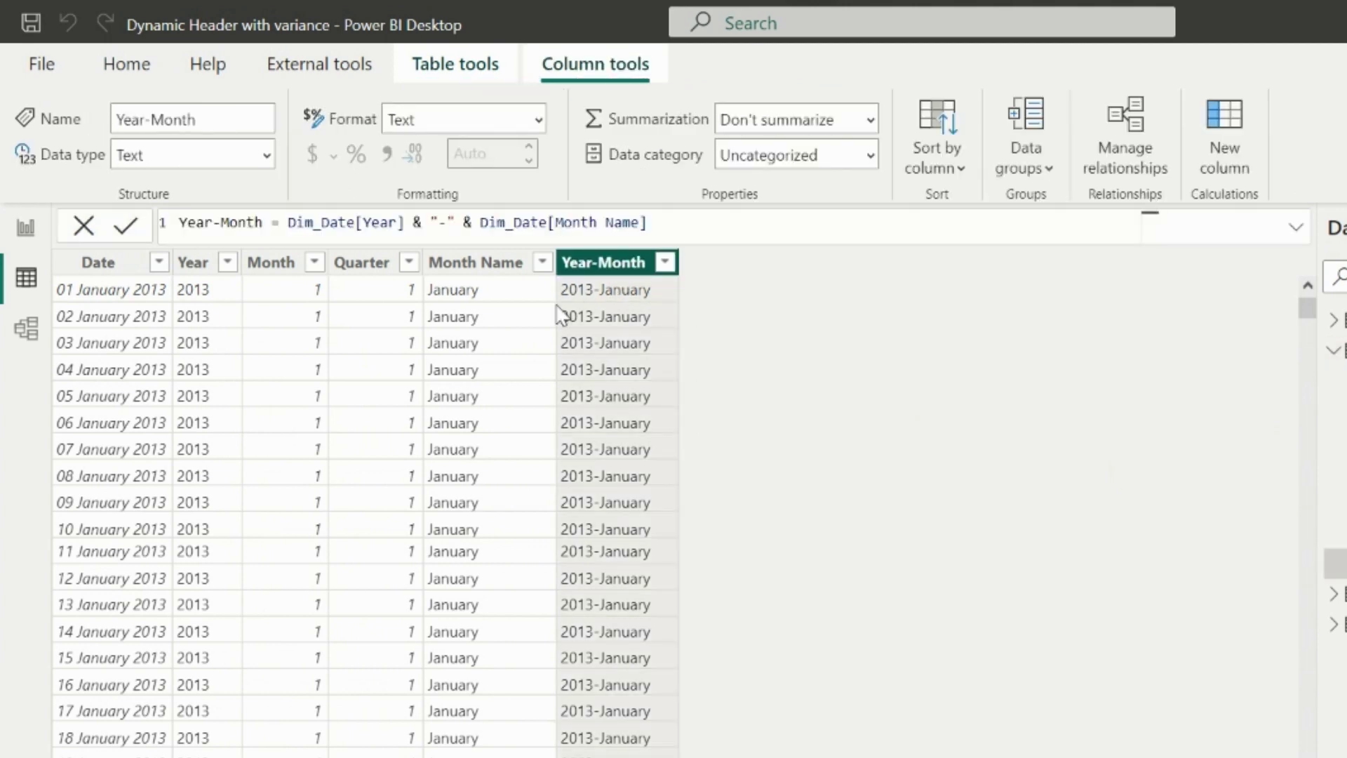
pyautogui.click(1224, 134)
pyautogui.write('Sort Hel')
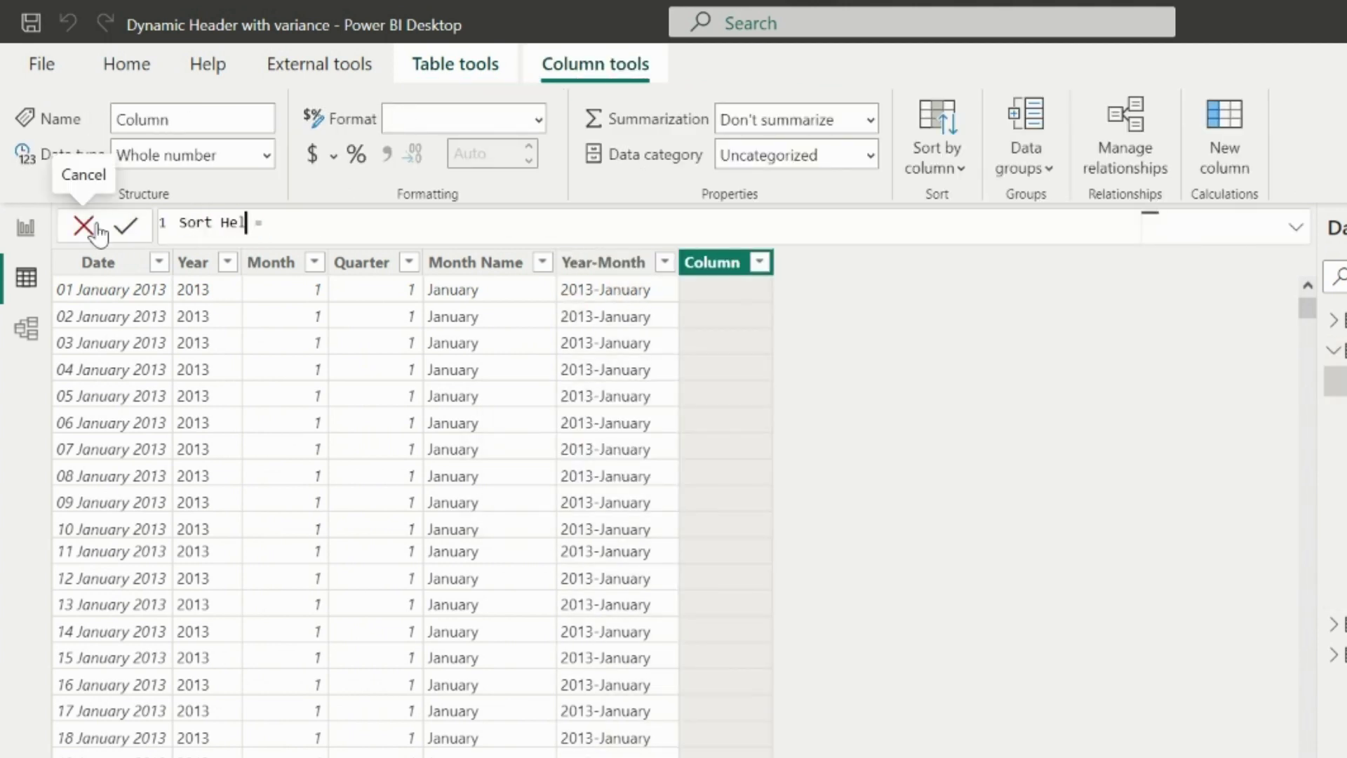
pyautogui.write('per')
pyautogui.click(340, 222)
pyautogui.write('year')
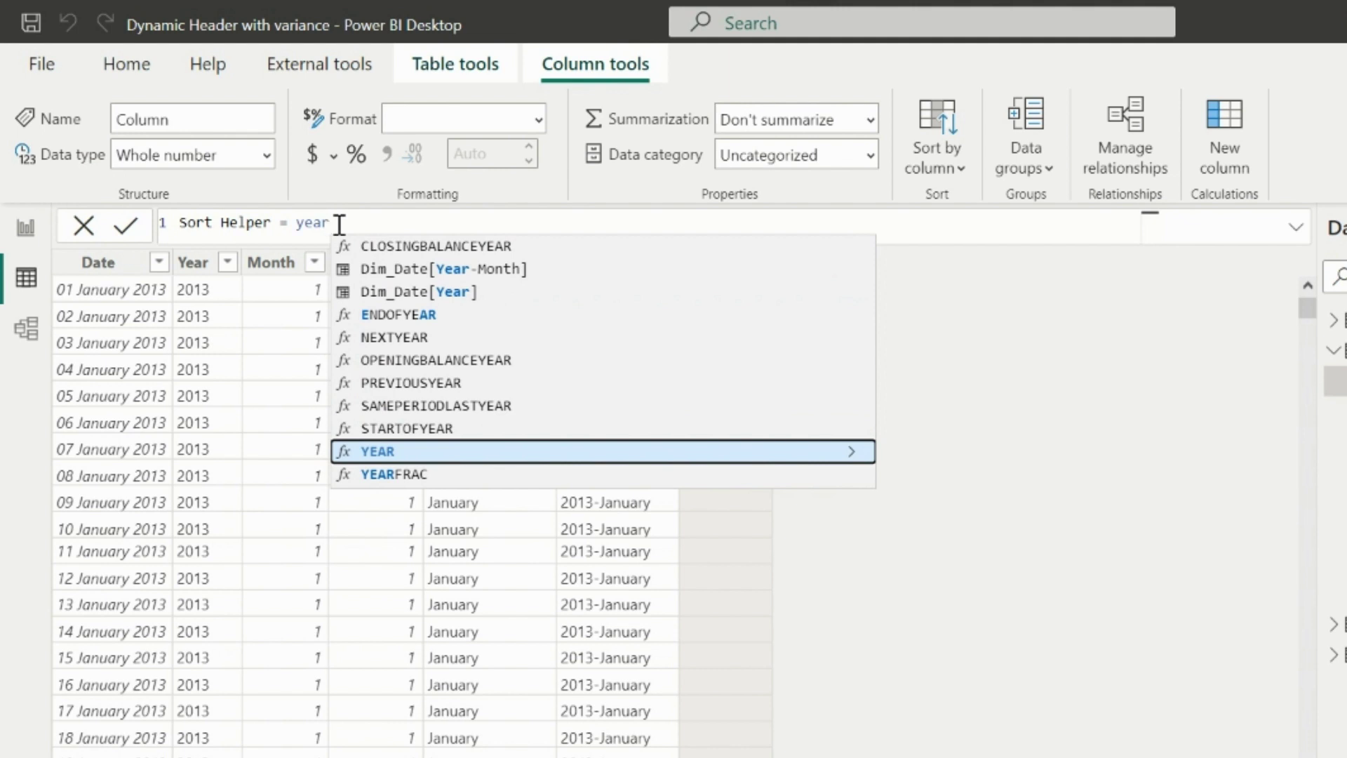
pyautogui.press('Up')
pyautogui.press('Up')
pyautogui.press('Up')
pyautogui.press('Up')
pyautogui.press('Up')
pyautogui.press('Up')
pyautogui.press('Up')
pyautogui.press('Tab')
pyautogui.write('*1')
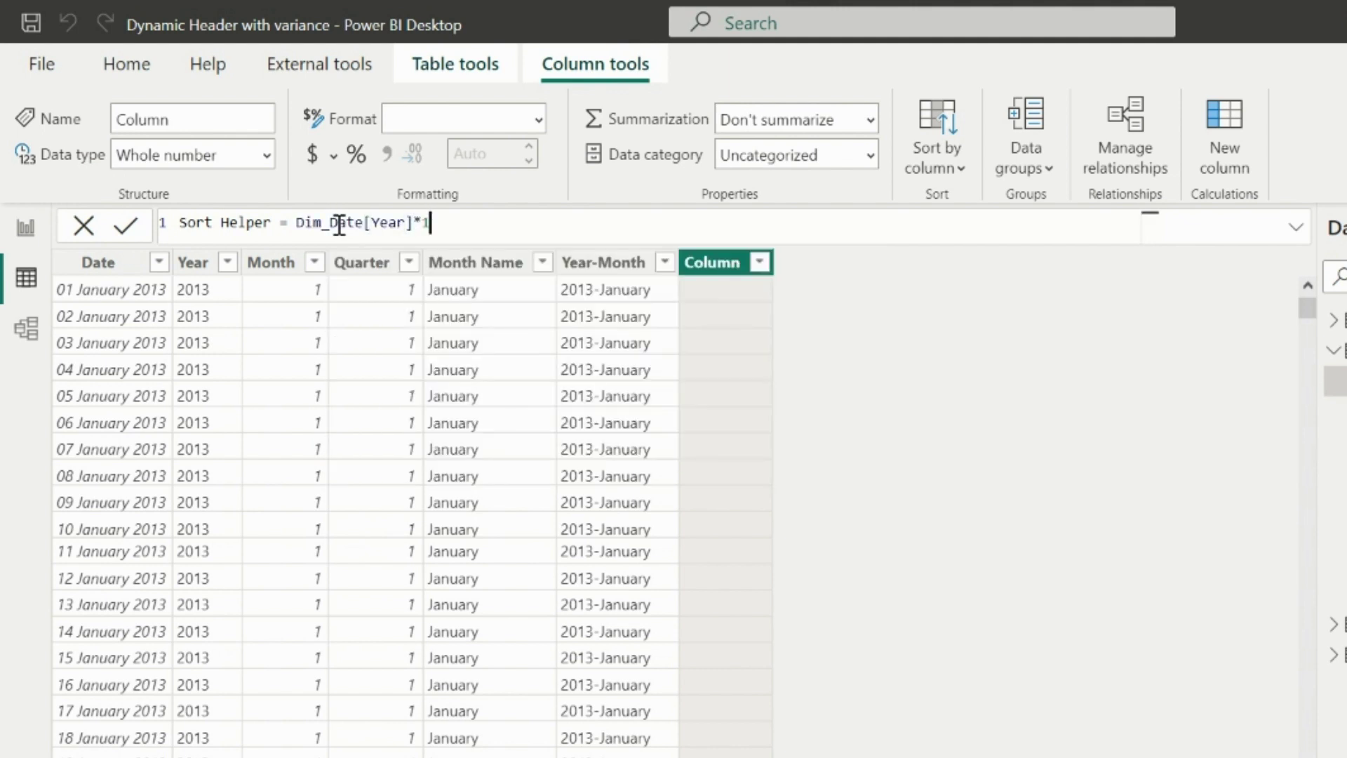
pyautogui.write('00 + month')
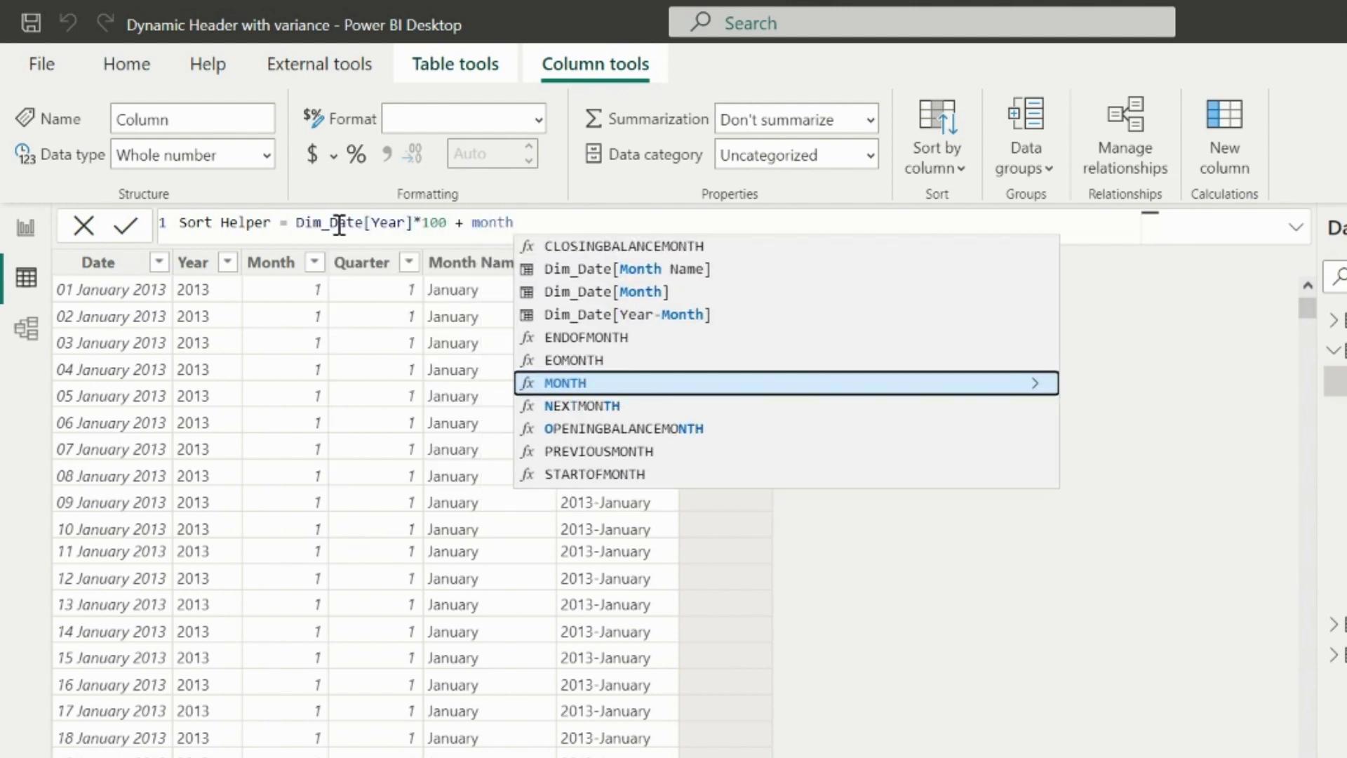
pyautogui.press('Up')
pyautogui.press('Up')
pyautogui.press('Up')
pyautogui.press('Up')
pyautogui.press('Tab')
pyautogui.press('Return')
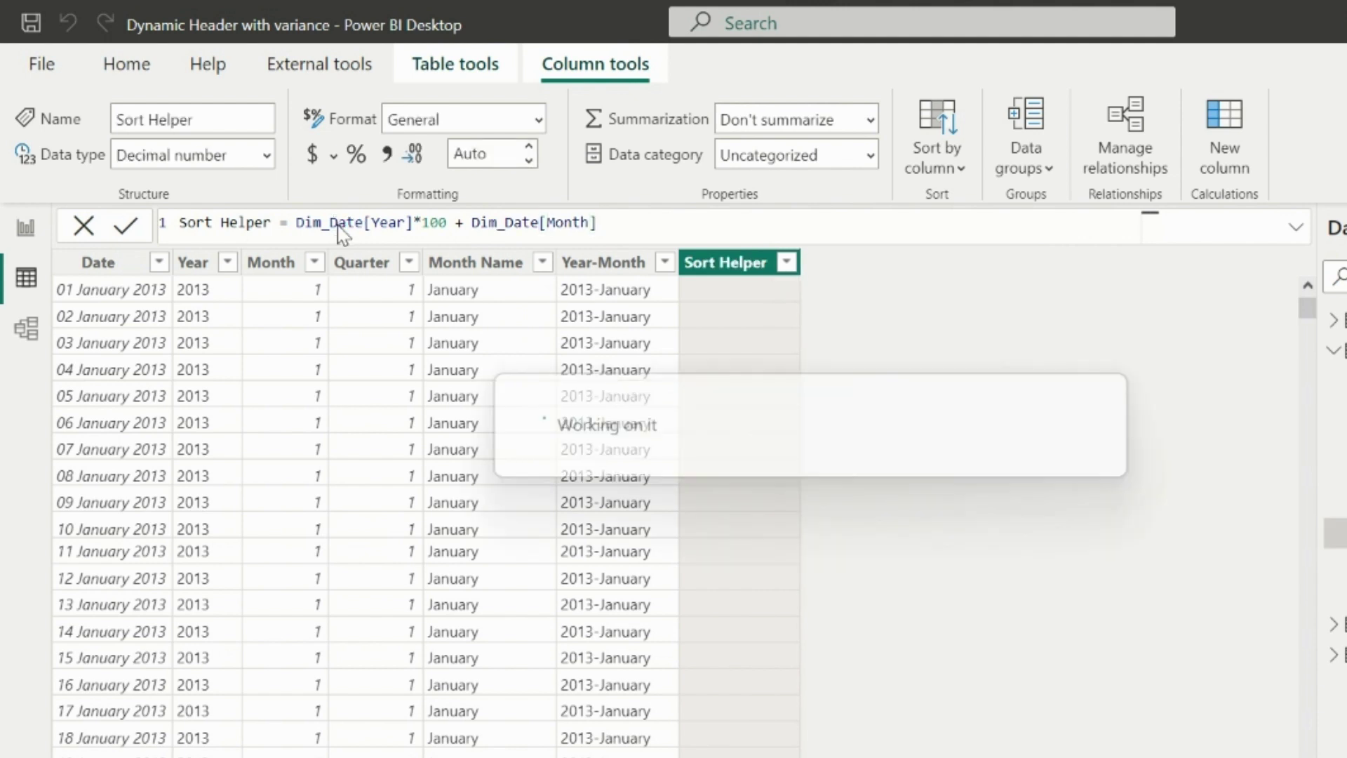
# Sort Year-Month by Sort Helper and hide Sort Helper from report view.
pyautogui.click(606, 269)
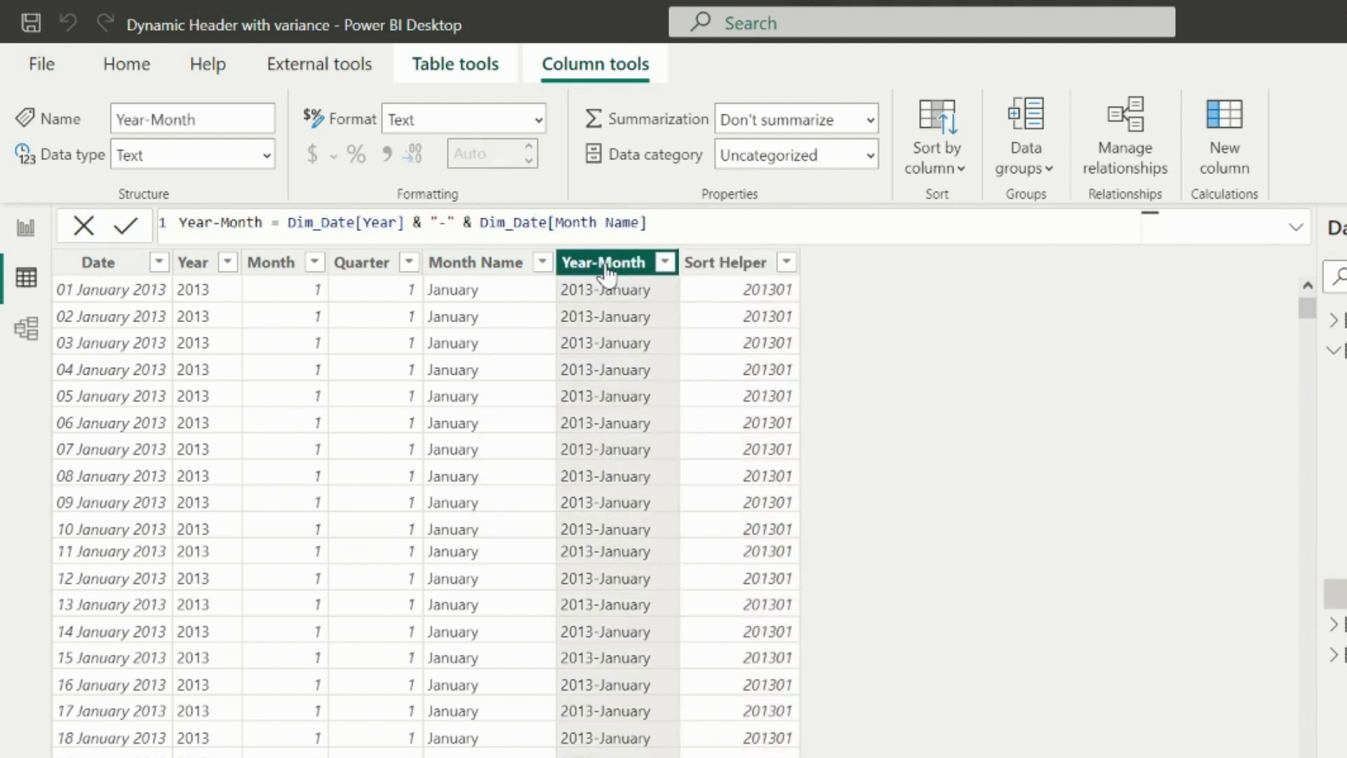
pyautogui.click(961, 169)
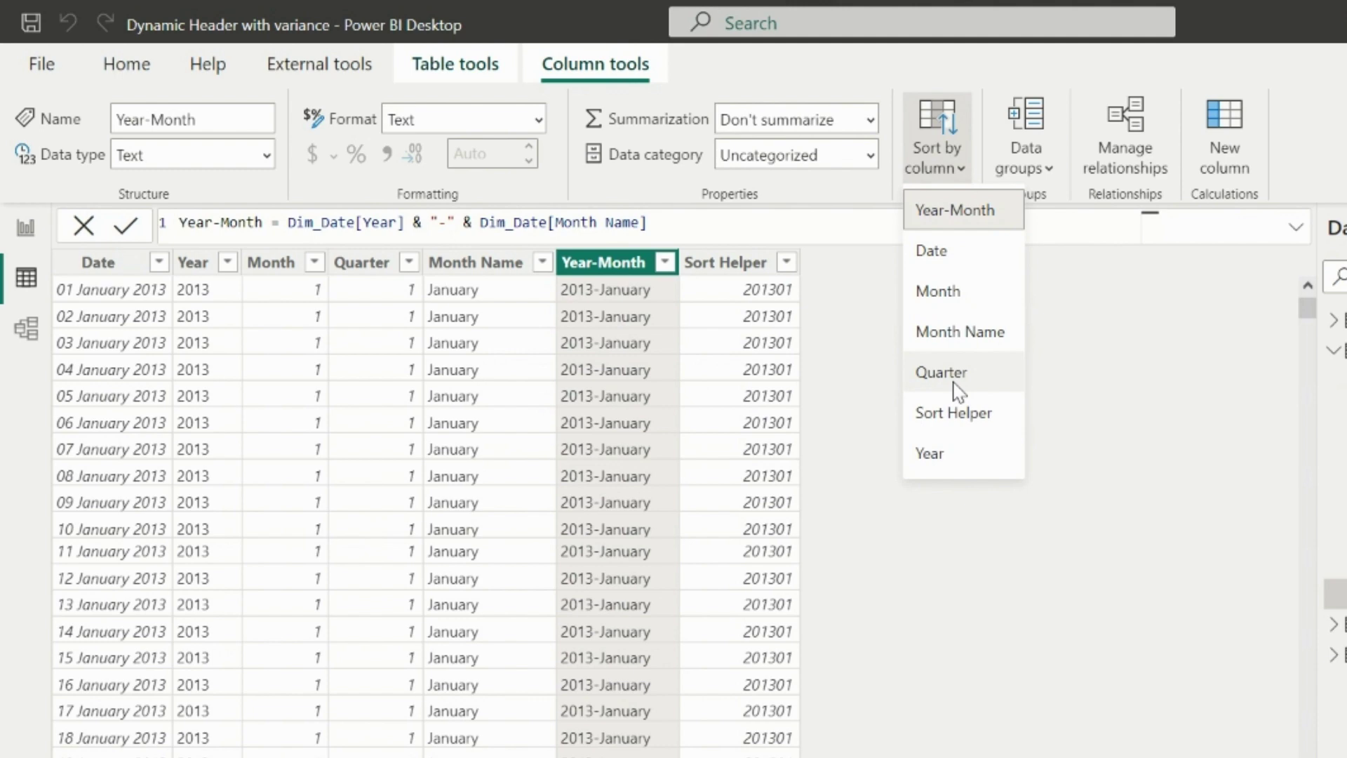
pyautogui.click(948, 414)
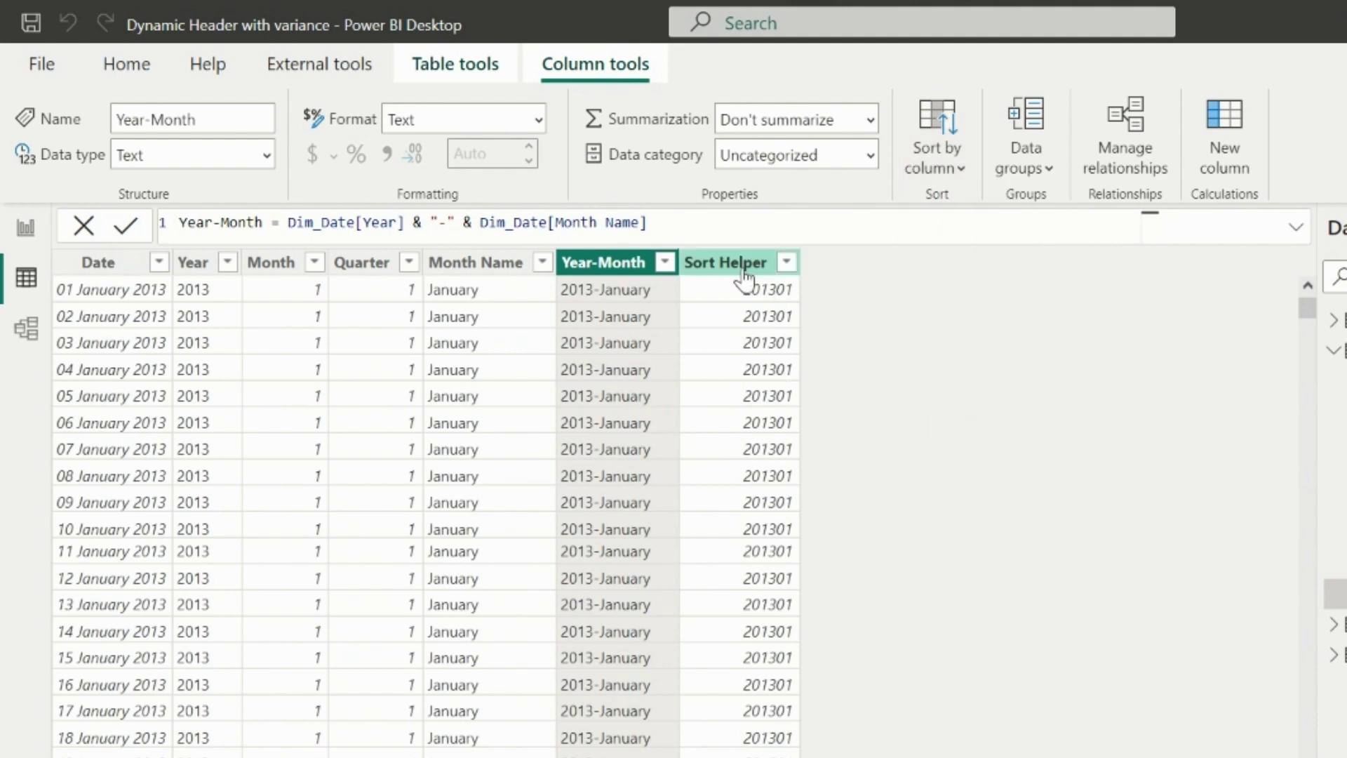
pyautogui.rightClick(744, 273)
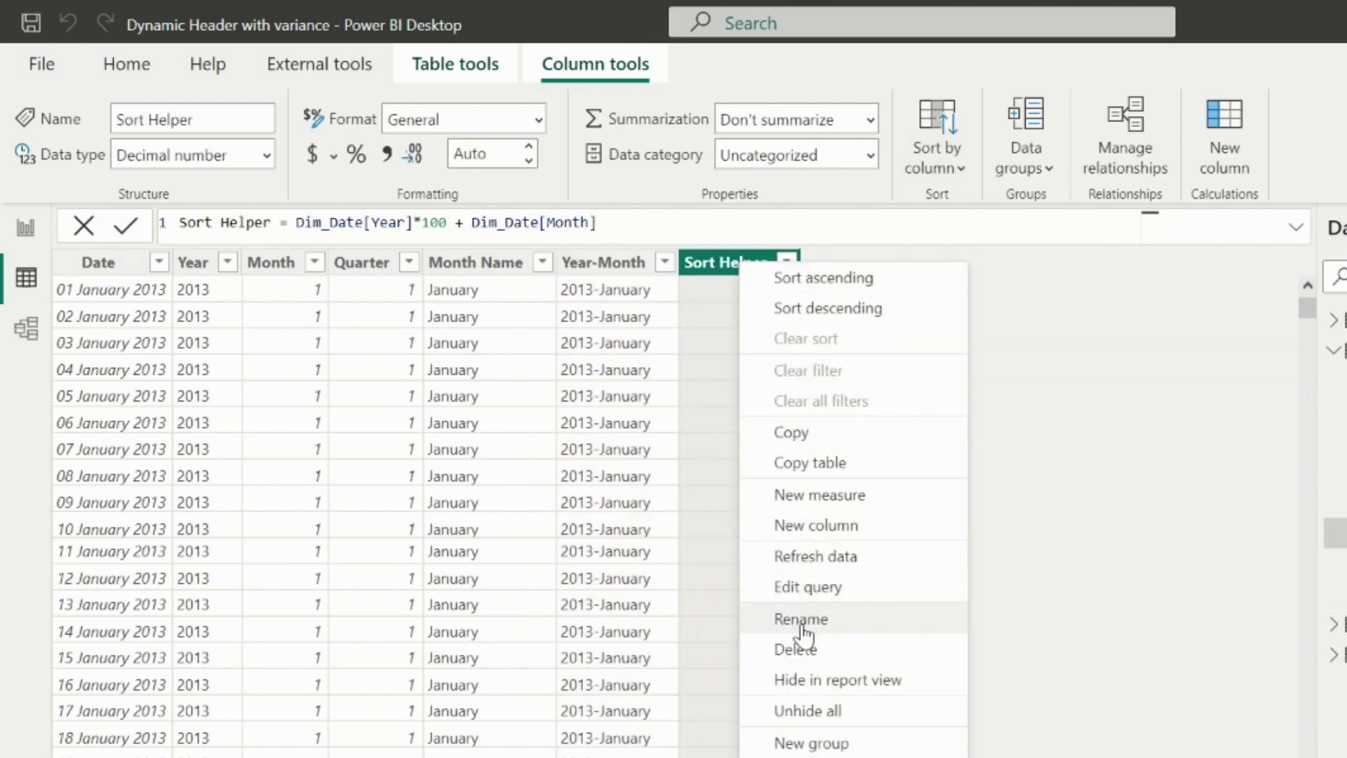
pyautogui.click(805, 679)
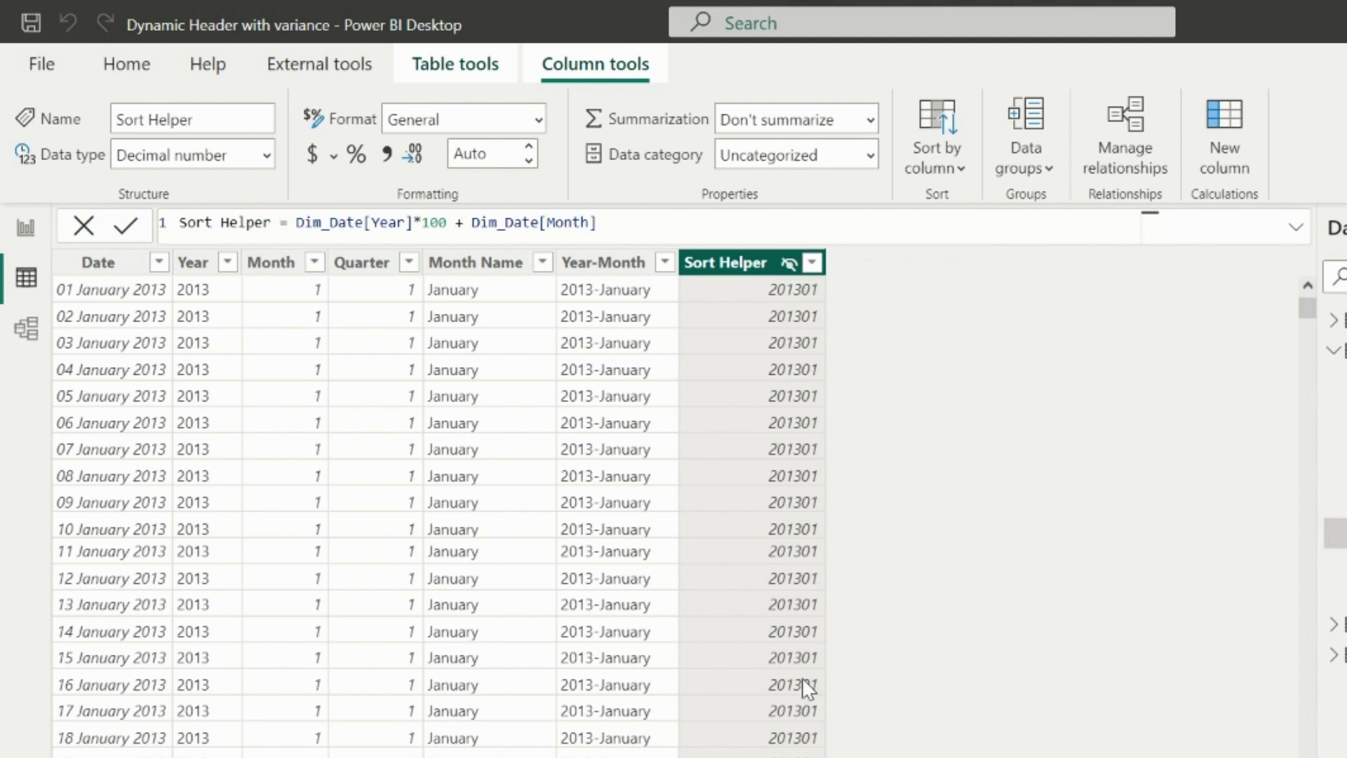
pyautogui.click(456, 63)
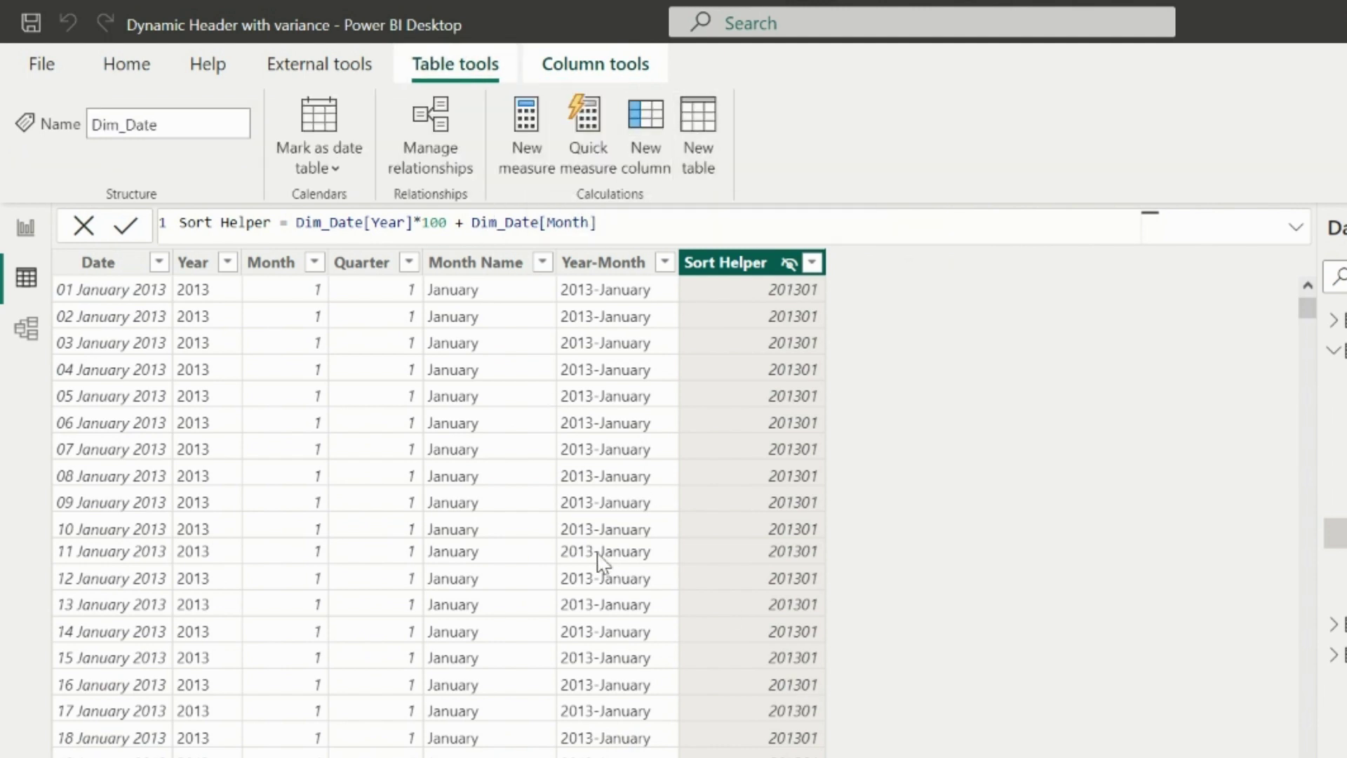
# Begin a New Dim Date table as SUMMARIZE(Dim_Date, Dim_Date[Year-Month], ...).
pyautogui.click(230, 222)
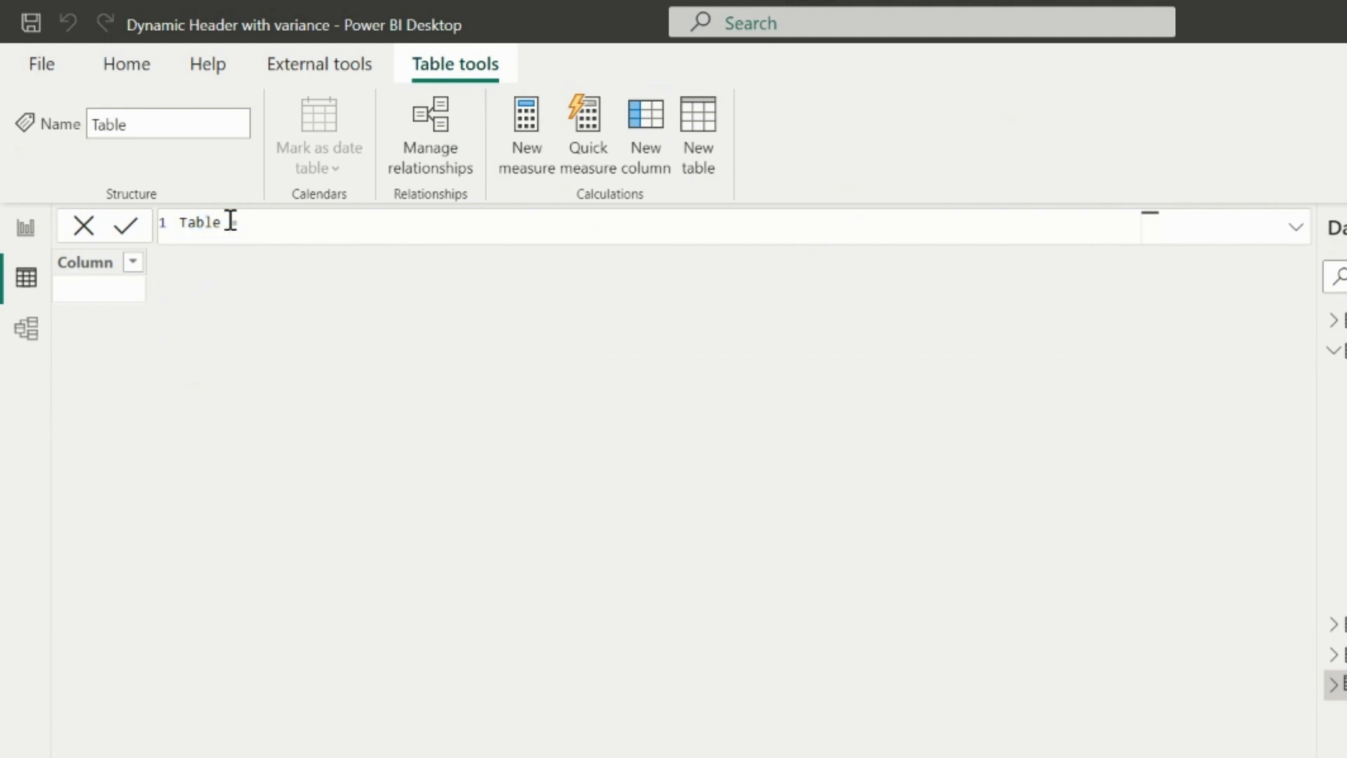
pyautogui.hotkey('ctrl', 'a')
pyautogui.write('New Dim Date ')
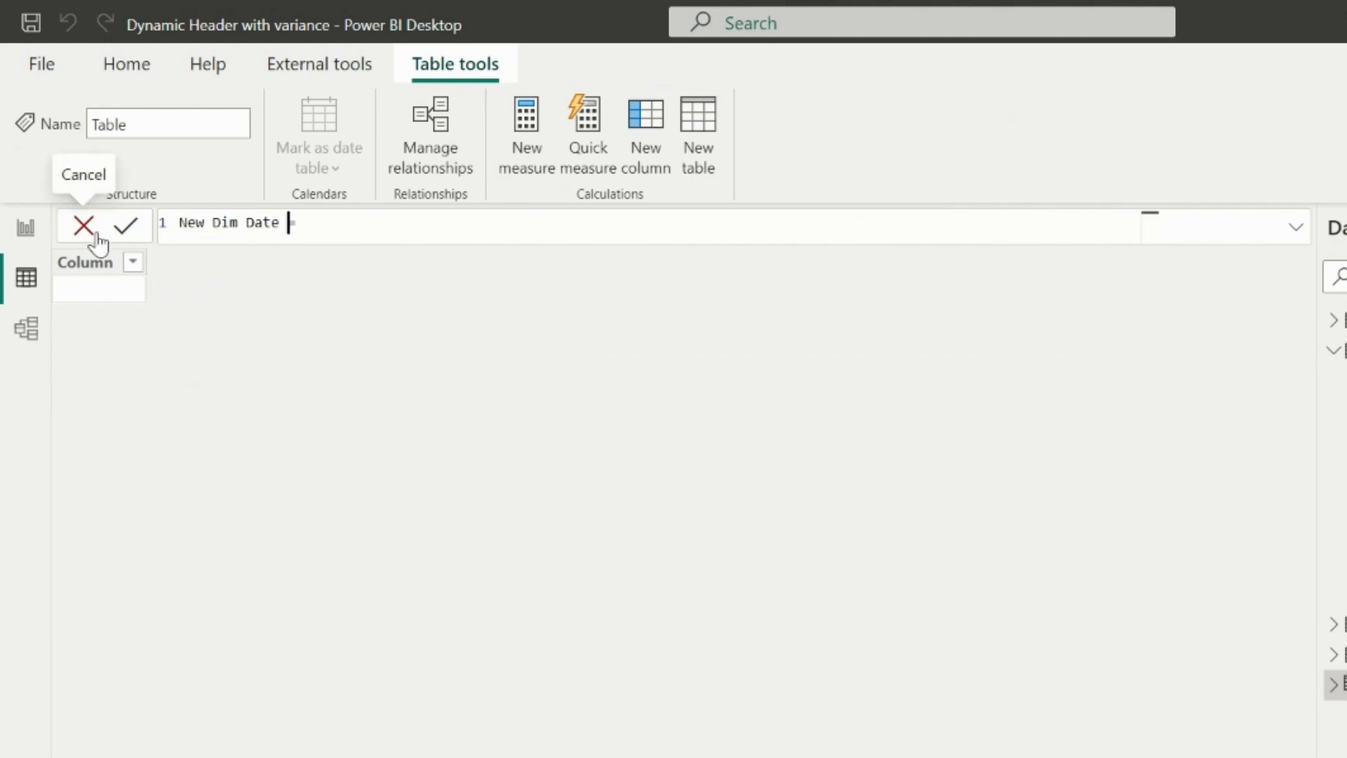
pyautogui.write('=')
pyautogui.hotkey('shift', 'Return')
pyautogui.write('SUMMARIZE(')
pyautogui.hotkey('shift', 'Return')
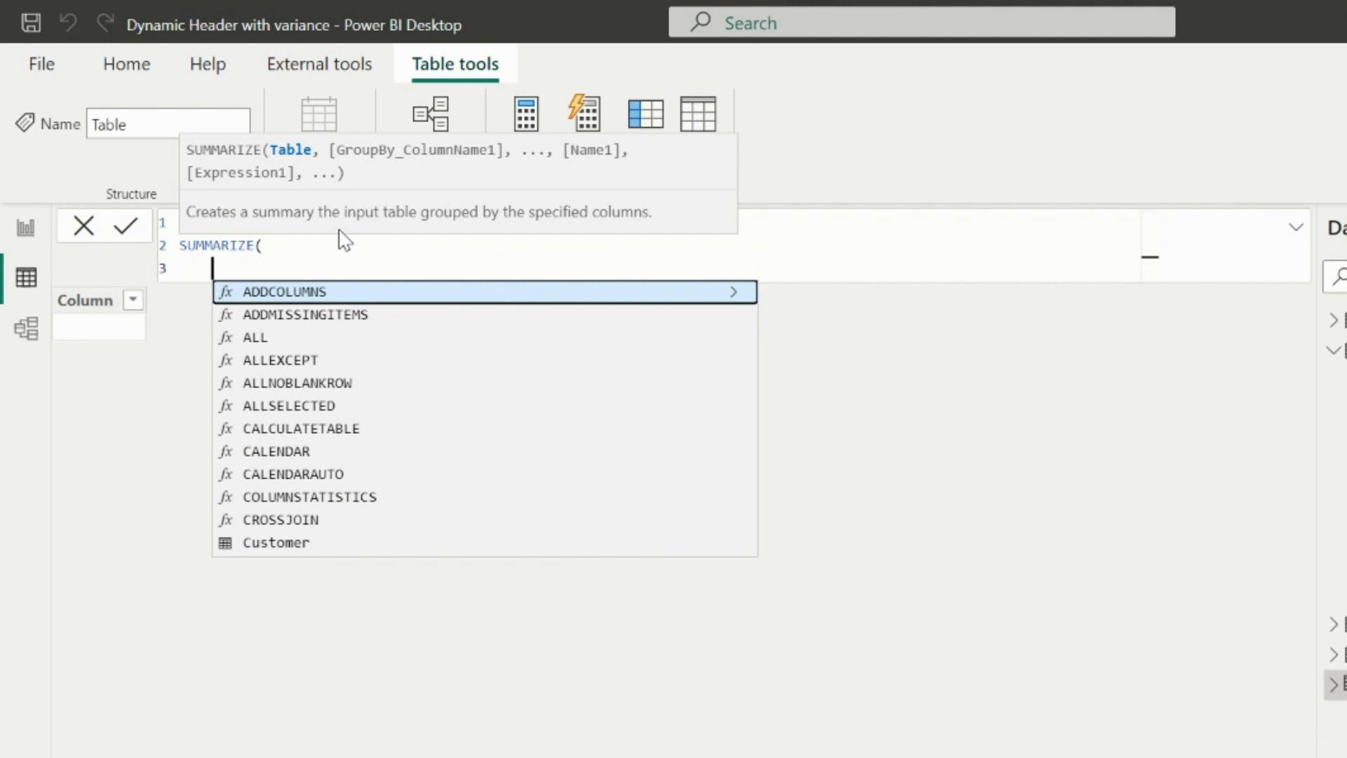
pyautogui.write('Dim_Date')
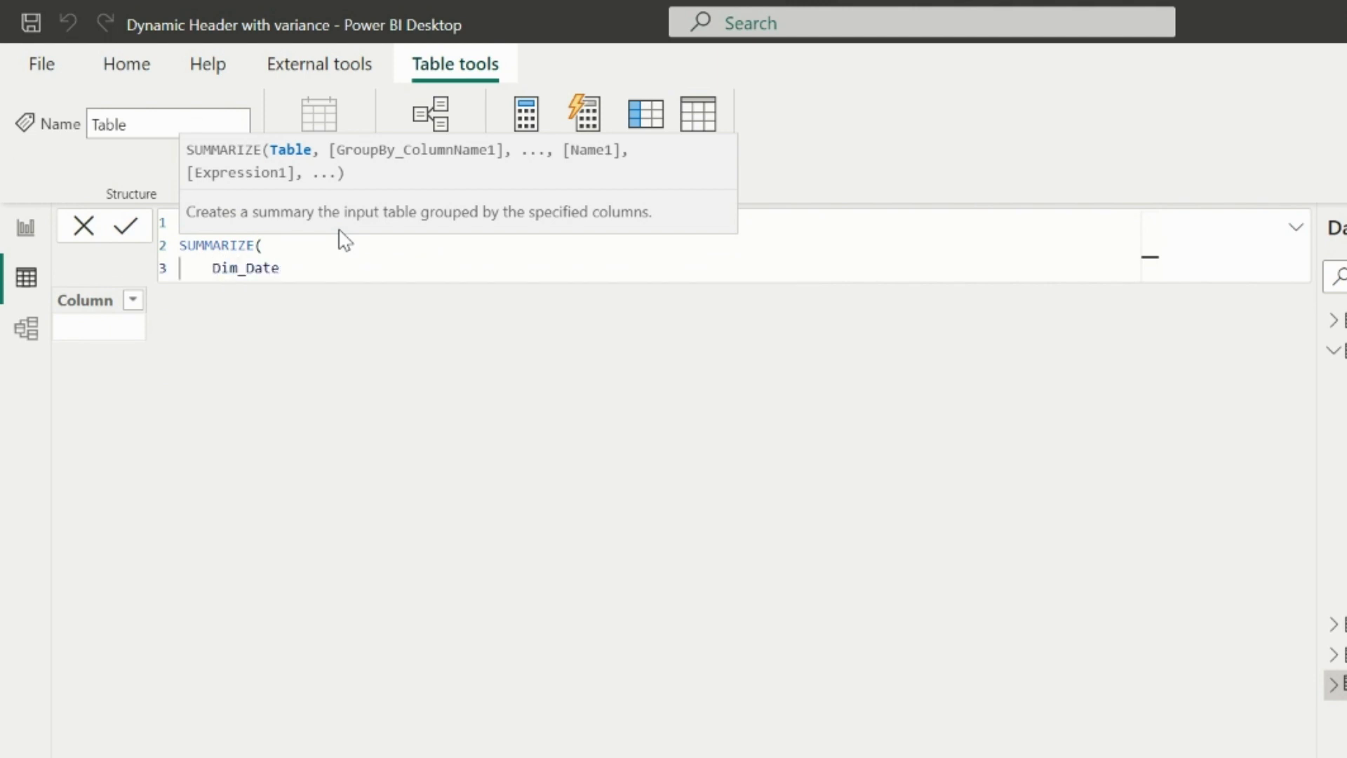
pyautogui.write(',')
pyautogui.hotkey('shift', 'Return')
pyautogui.write('year')
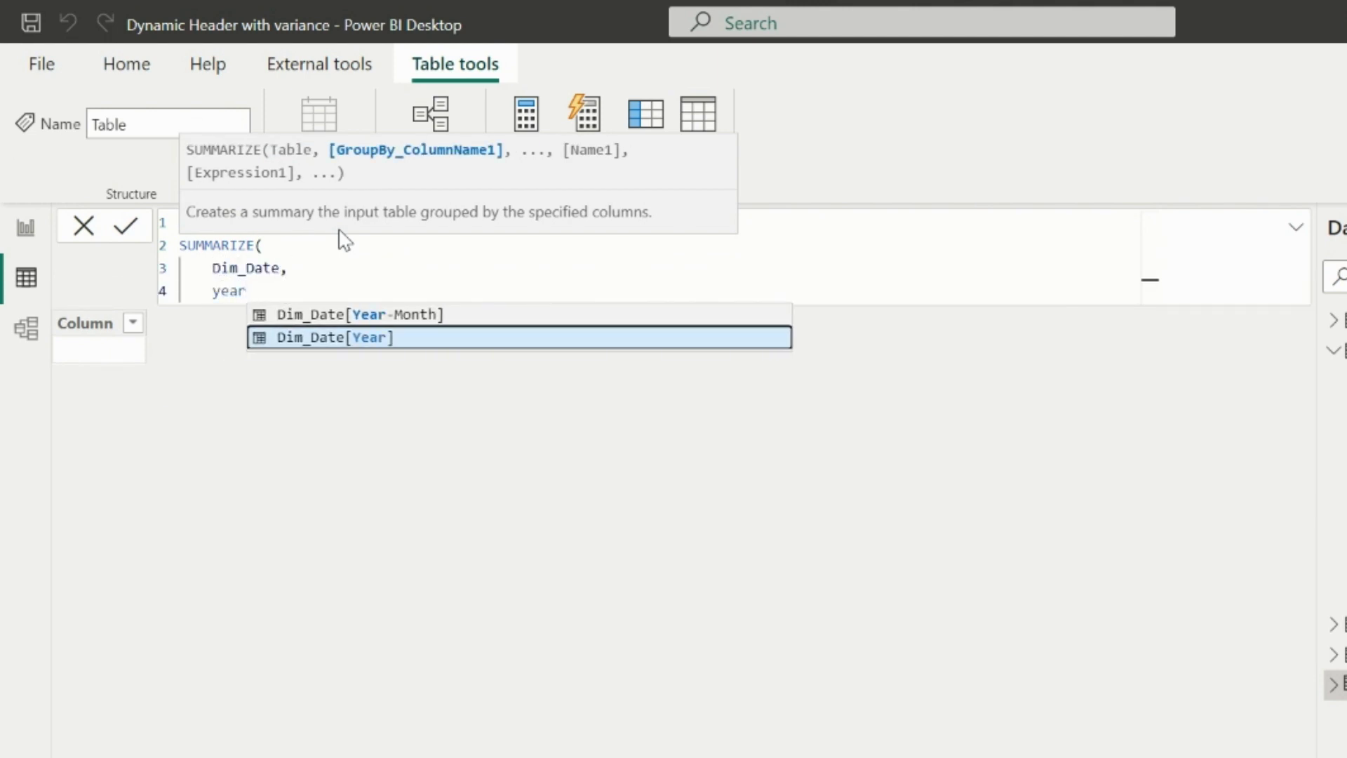
pyautogui.press('Up')
pyautogui.press('Tab')
# Add Dim_Date[Sort Helper] as the second grouping column, commit the table, and select its Year-Month column.
pyautogui.write(',')
pyautogui.hotkey('shift', 'Return')
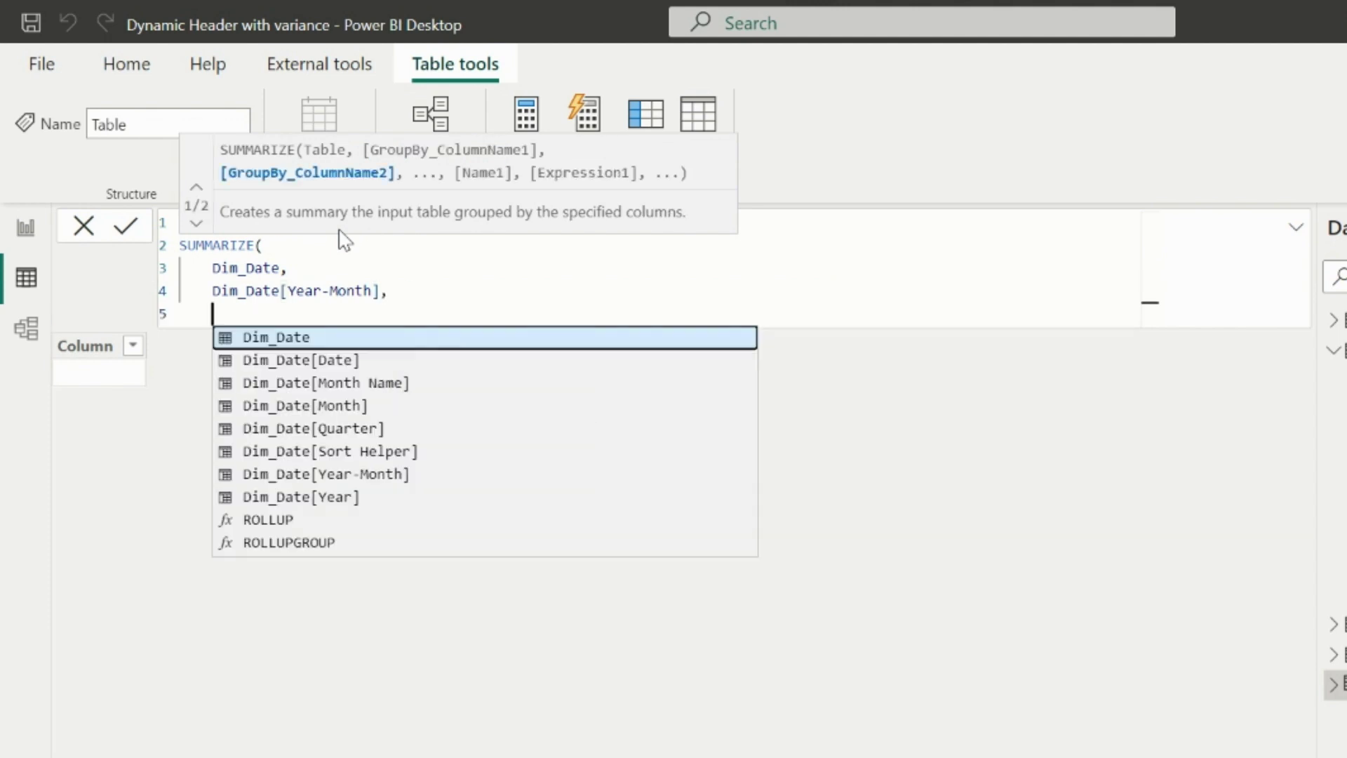
pyautogui.write('sort')
pyautogui.press('Tab')
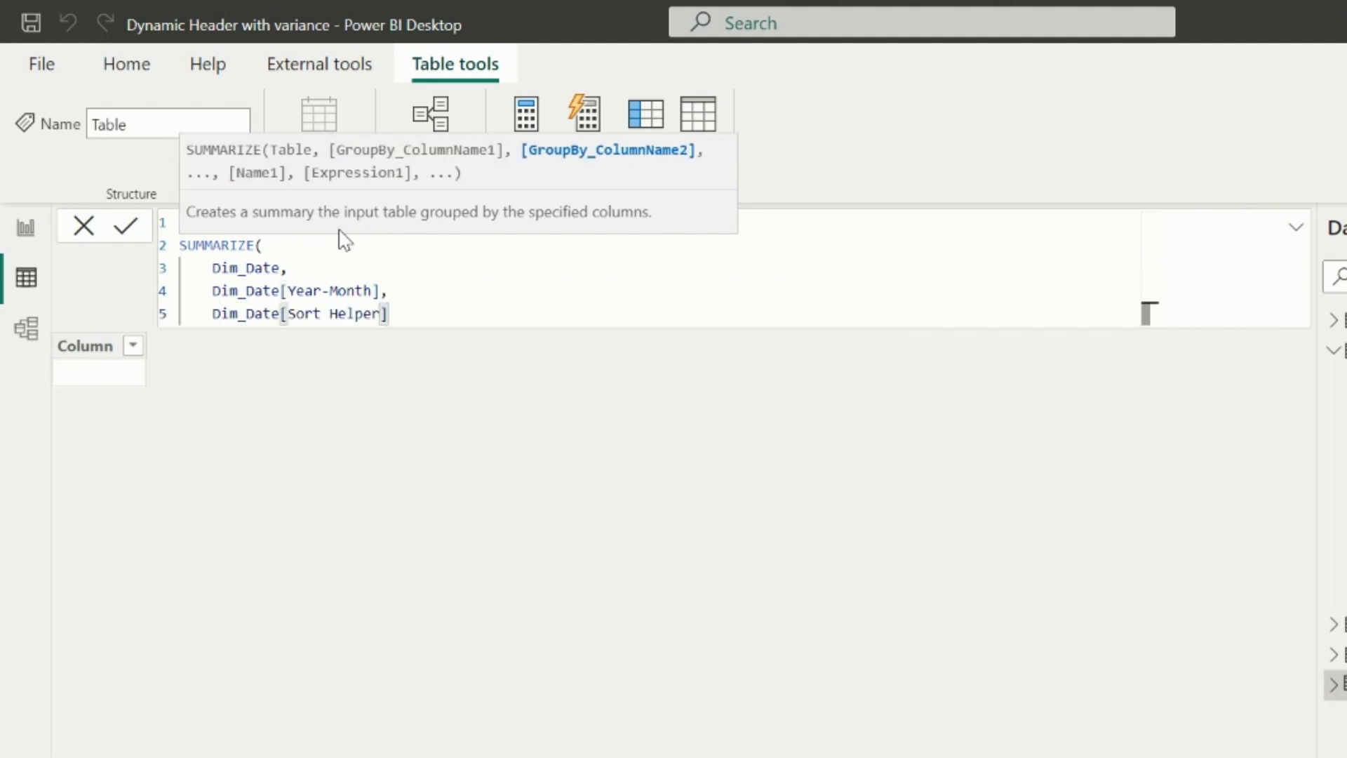
pyautogui.hotkey('shift', 'Return')
pyautogui.write(')')
pyautogui.press('Return')
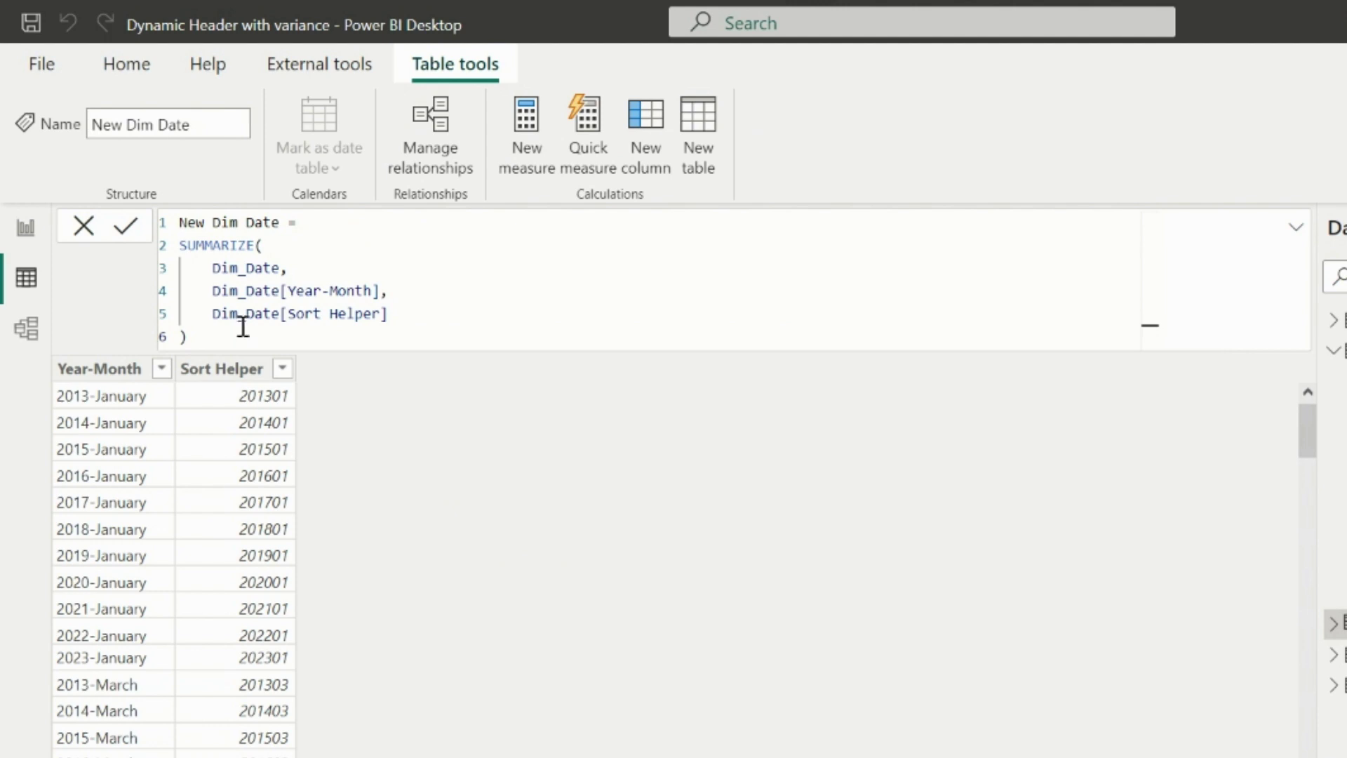
pyautogui.click(130, 377)
pyautogui.click(947, 168)
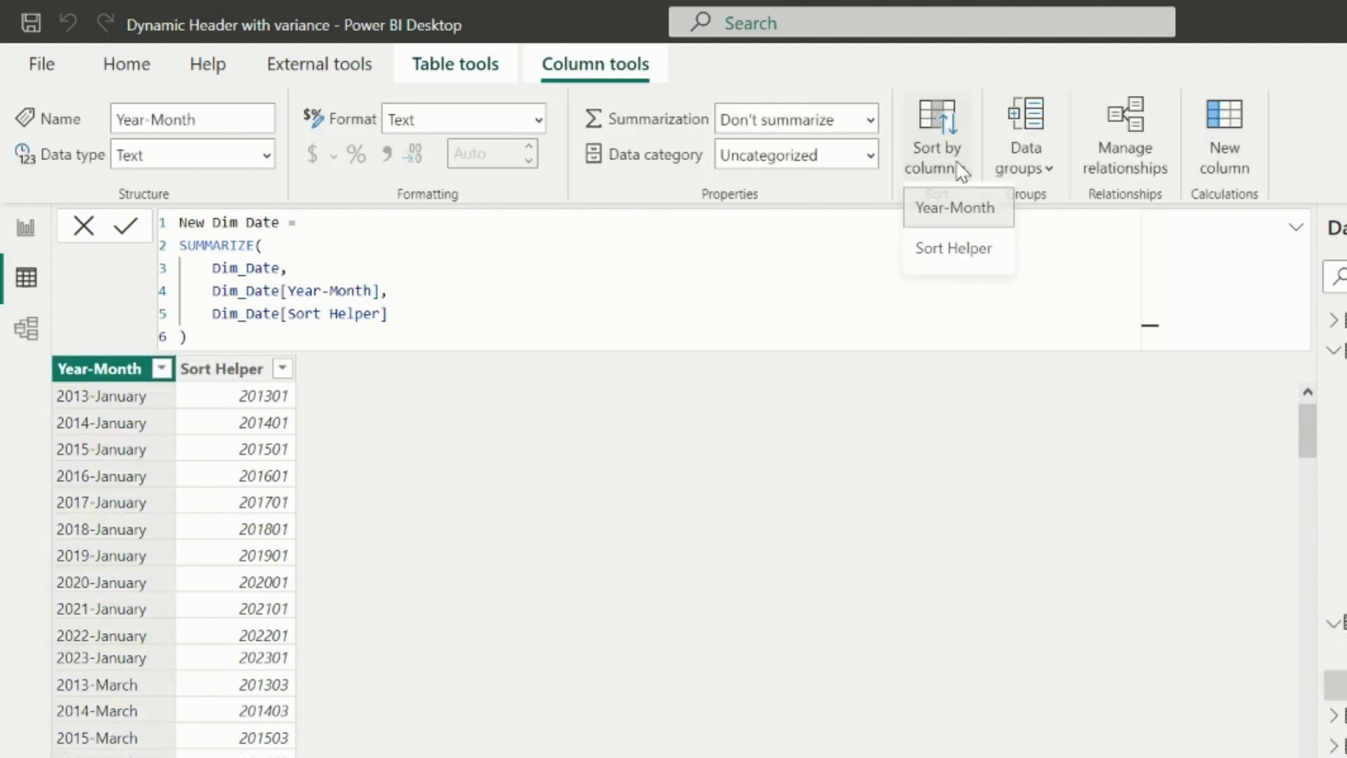
# Sort Year-Month by Sort Helper and start New Total Sales testing MAX(Sort Helper) IN {MAX, MAX-1}.
pyautogui.click(953, 246)
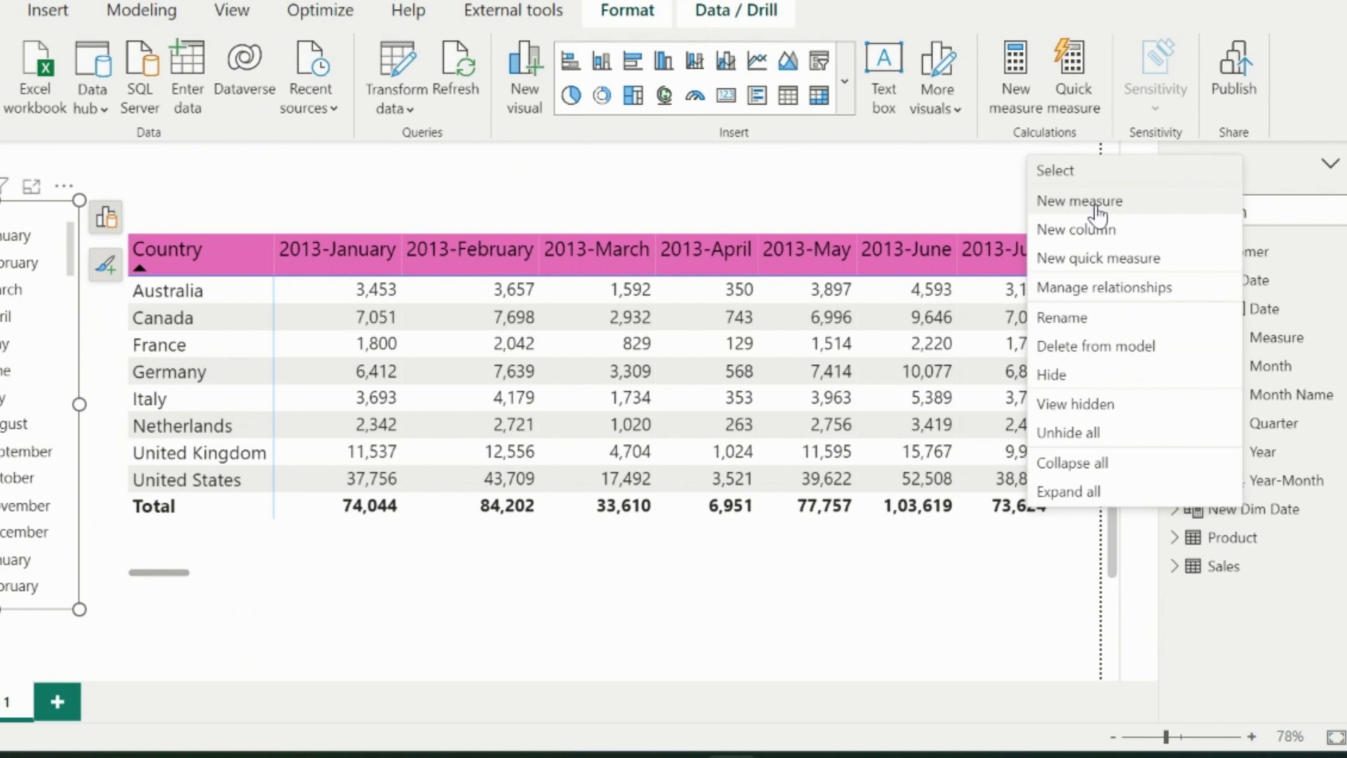
pyautogui.click(1080, 201)
pyautogui.write('New Total Sale')
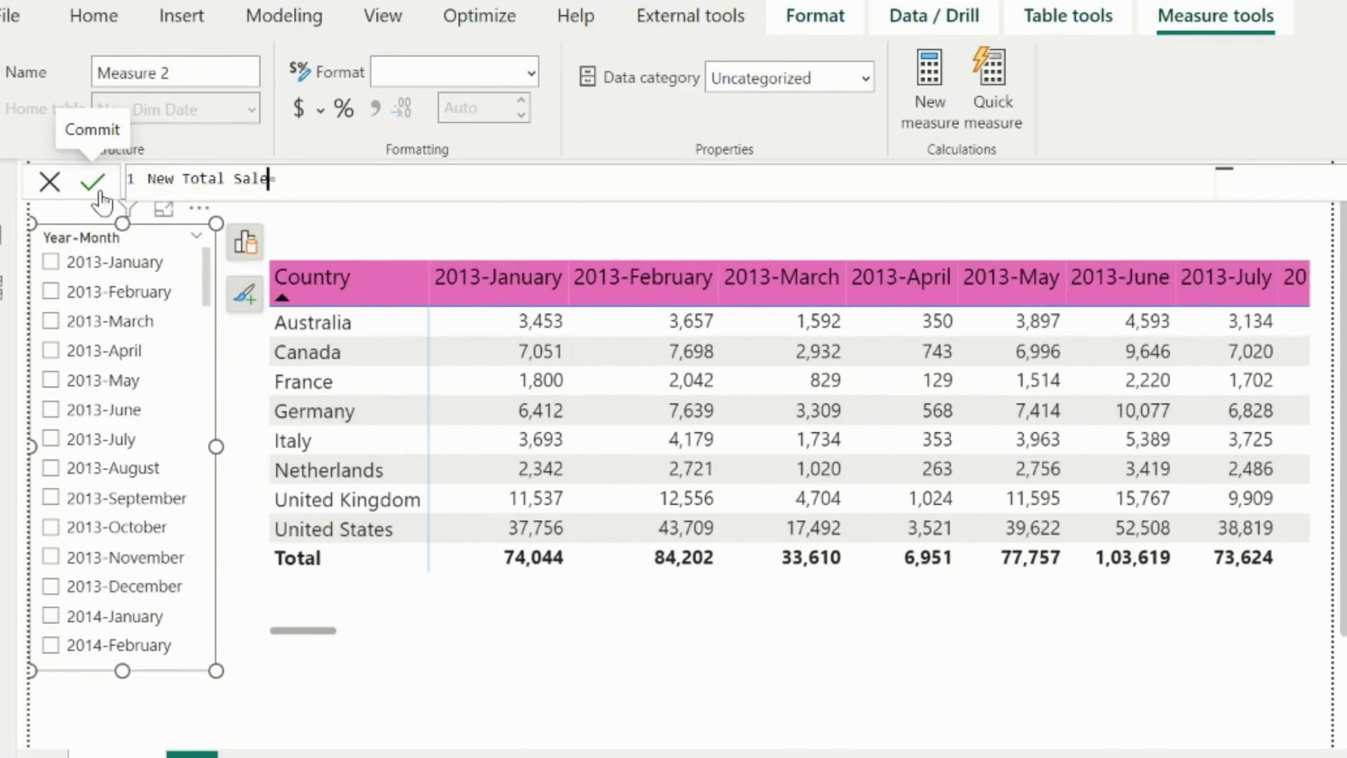
pyautogui.write('s =')
pyautogui.hotkey('shift', 'Return')
pyautogui.write('IF(')
pyautogui.hotkey('shift', 'Return')
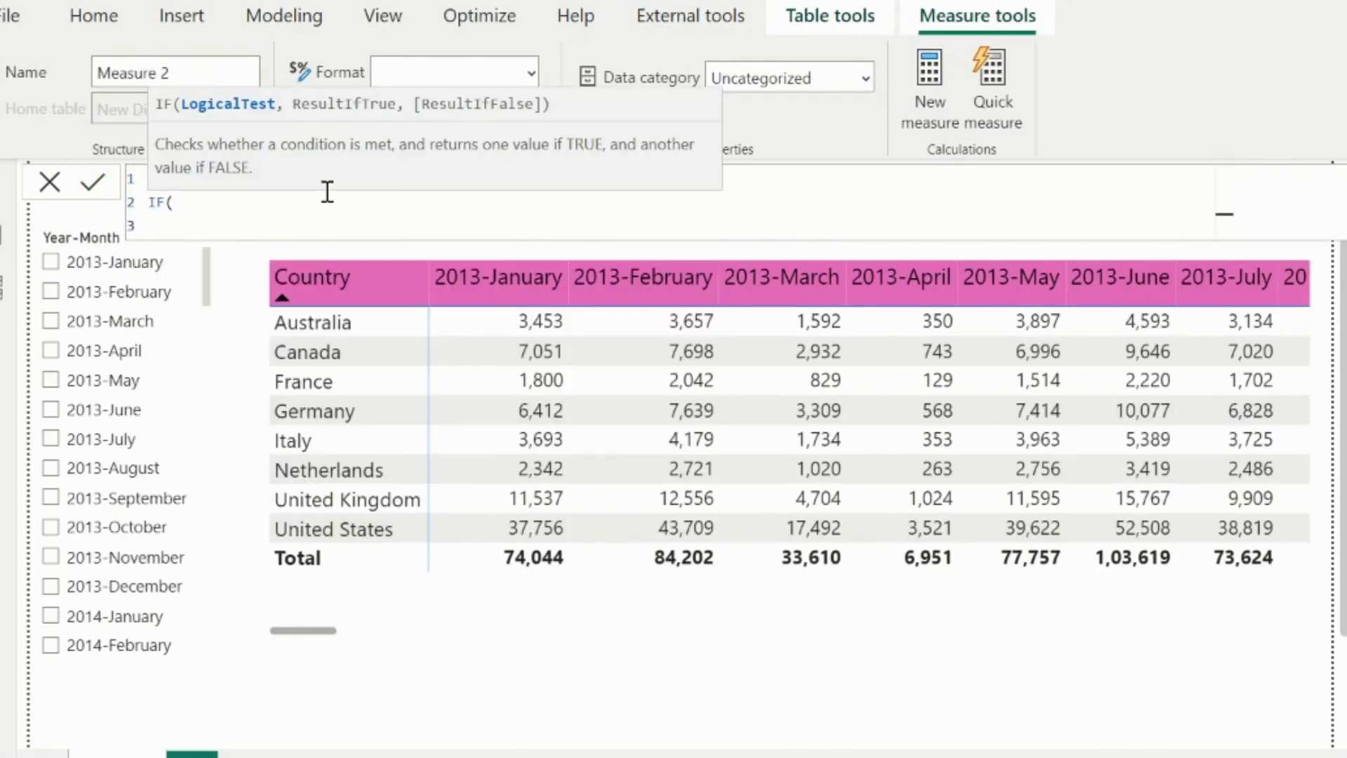
pyautogui.write('MAX(sort')
pyautogui.press('Tab')
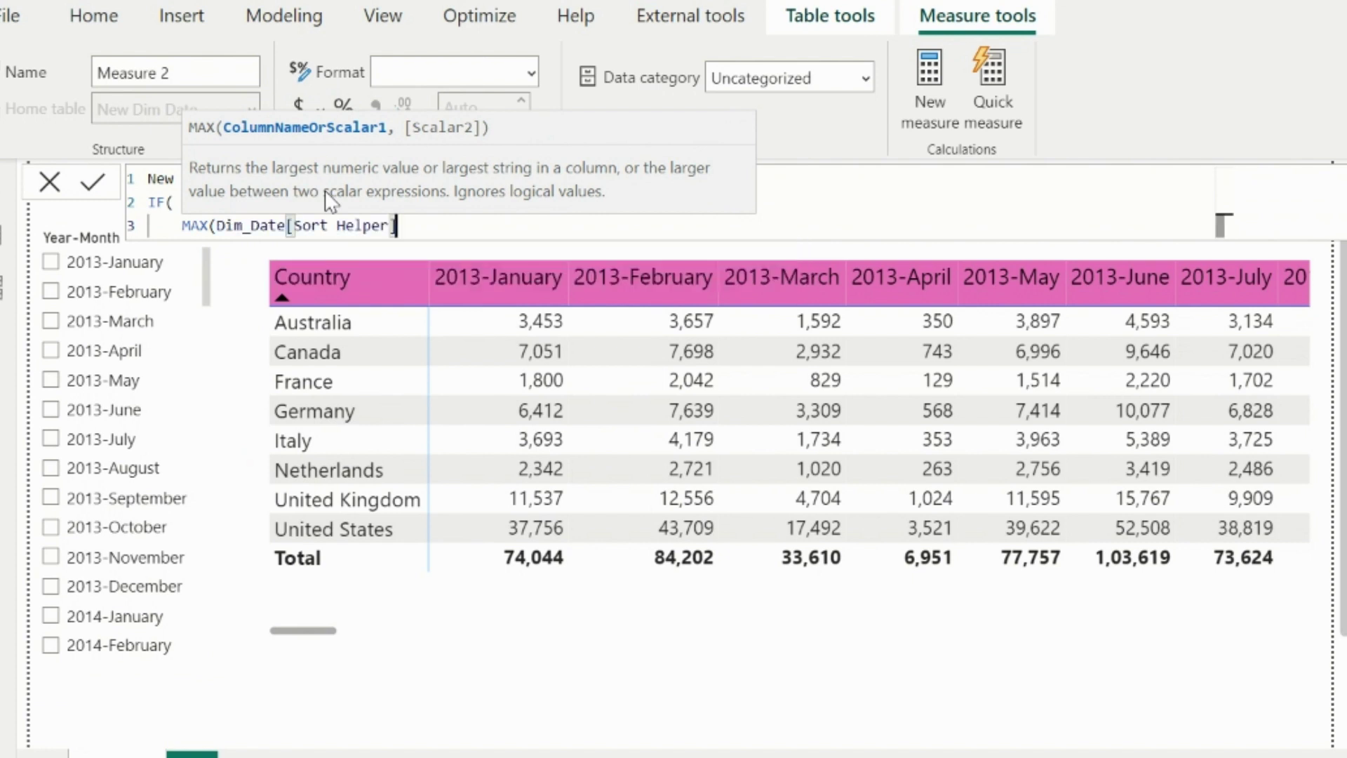
pyautogui.write(') IN')
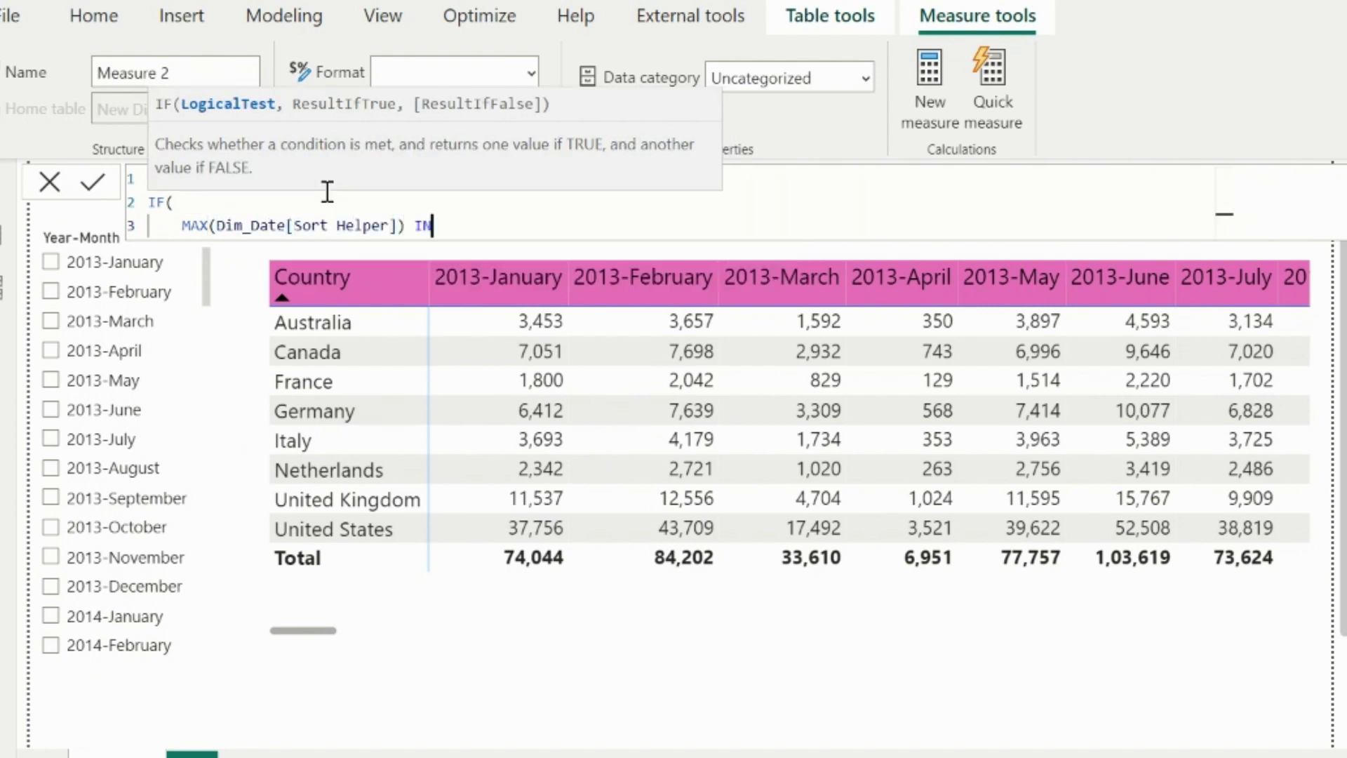
pyautogui.write(' {MAX(sort')
pyautogui.press('Tab')
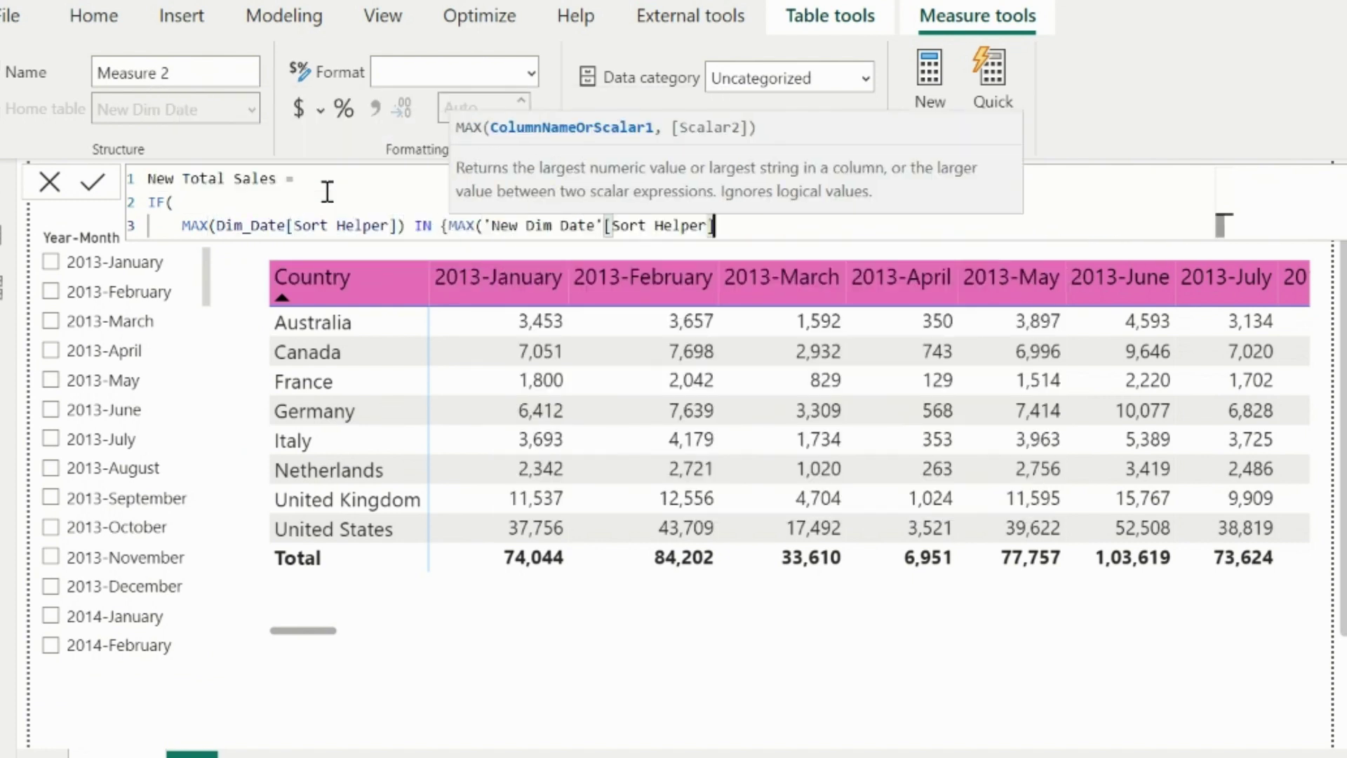
pyautogui.write('), MAX(sort')
pyautogui.press('Tab')
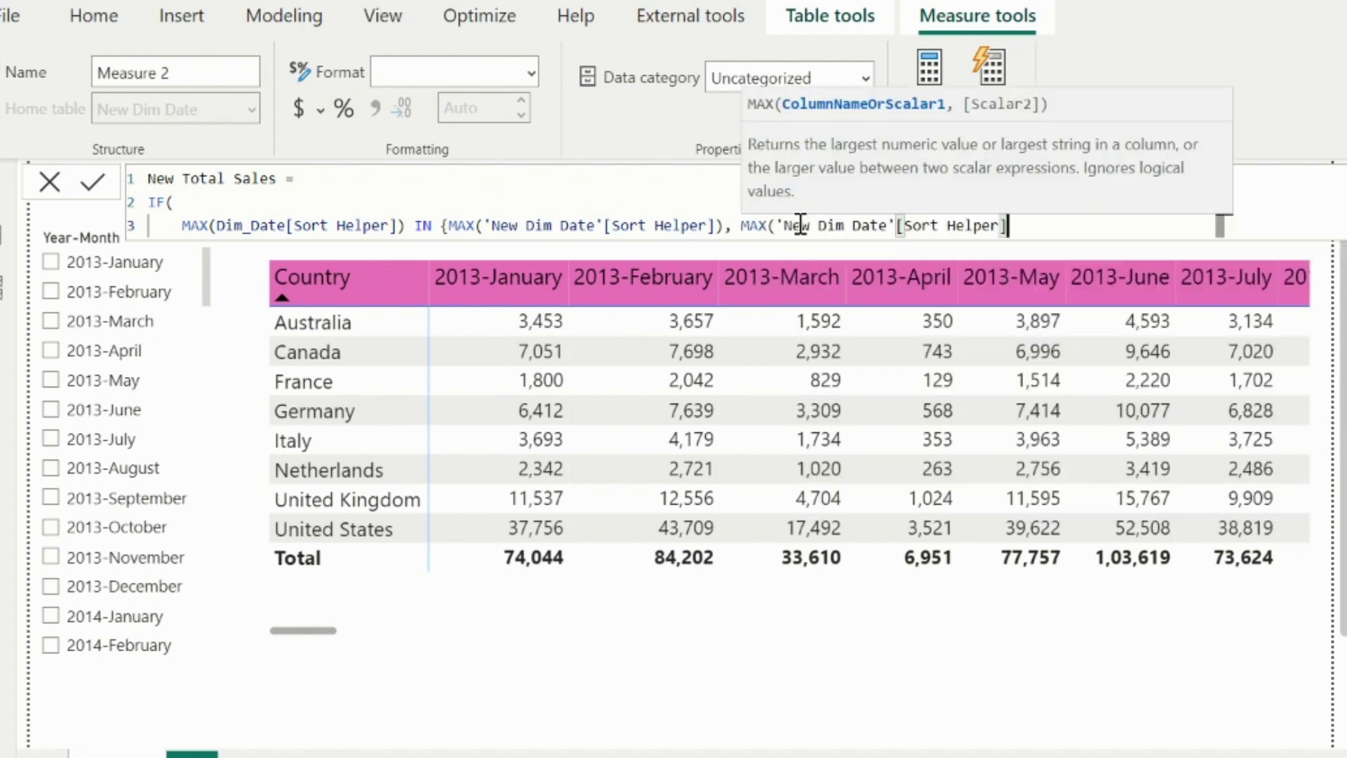
pyautogui.write(')-1},')
# Finish the measure to return [Total Sales] when true, BLANK() otherwise, and commit it.
pyautogui.press('Return')
pyautogui.write('total')
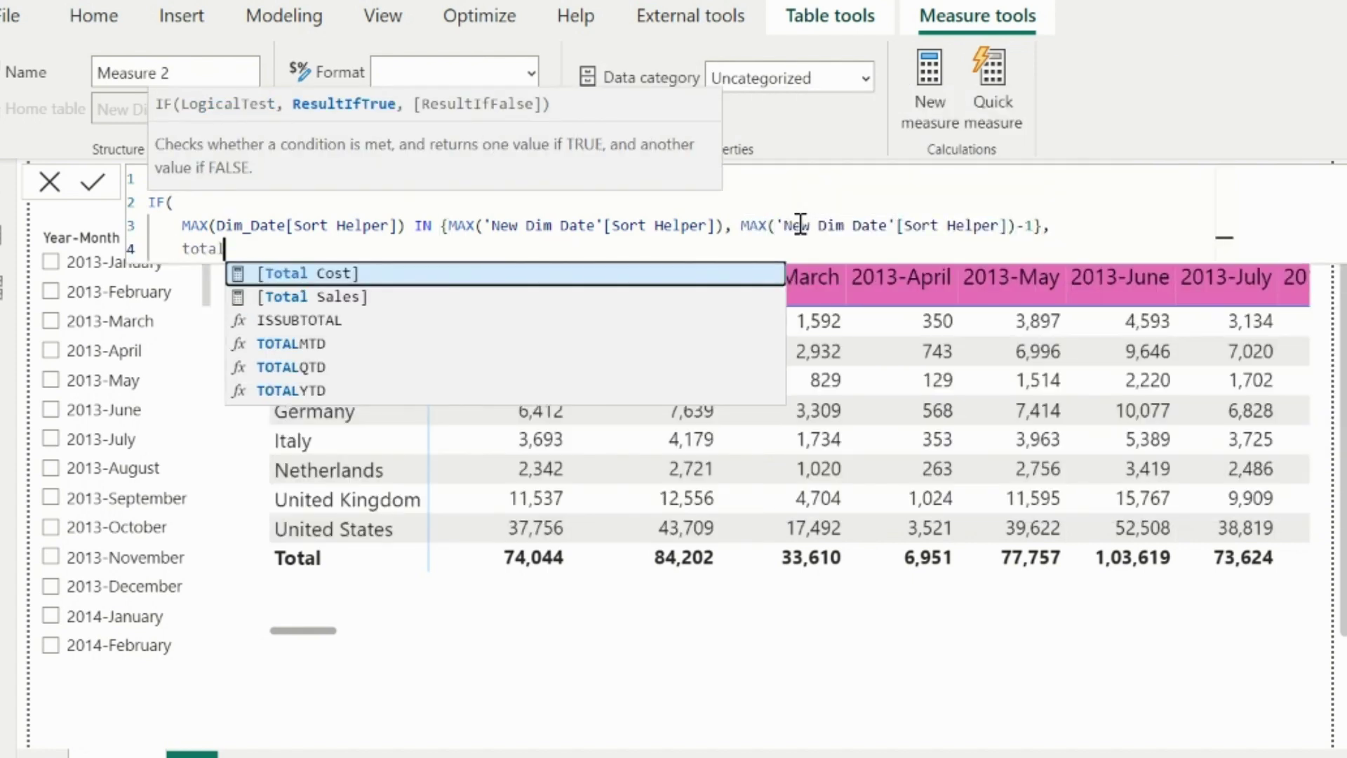
pyautogui.press('Down')
pyautogui.press('Tab')
pyautogui.write(',')
pyautogui.press('Return')
pyautogui.write('b')
pyautogui.press('Tab')
pyautogui.write(')')
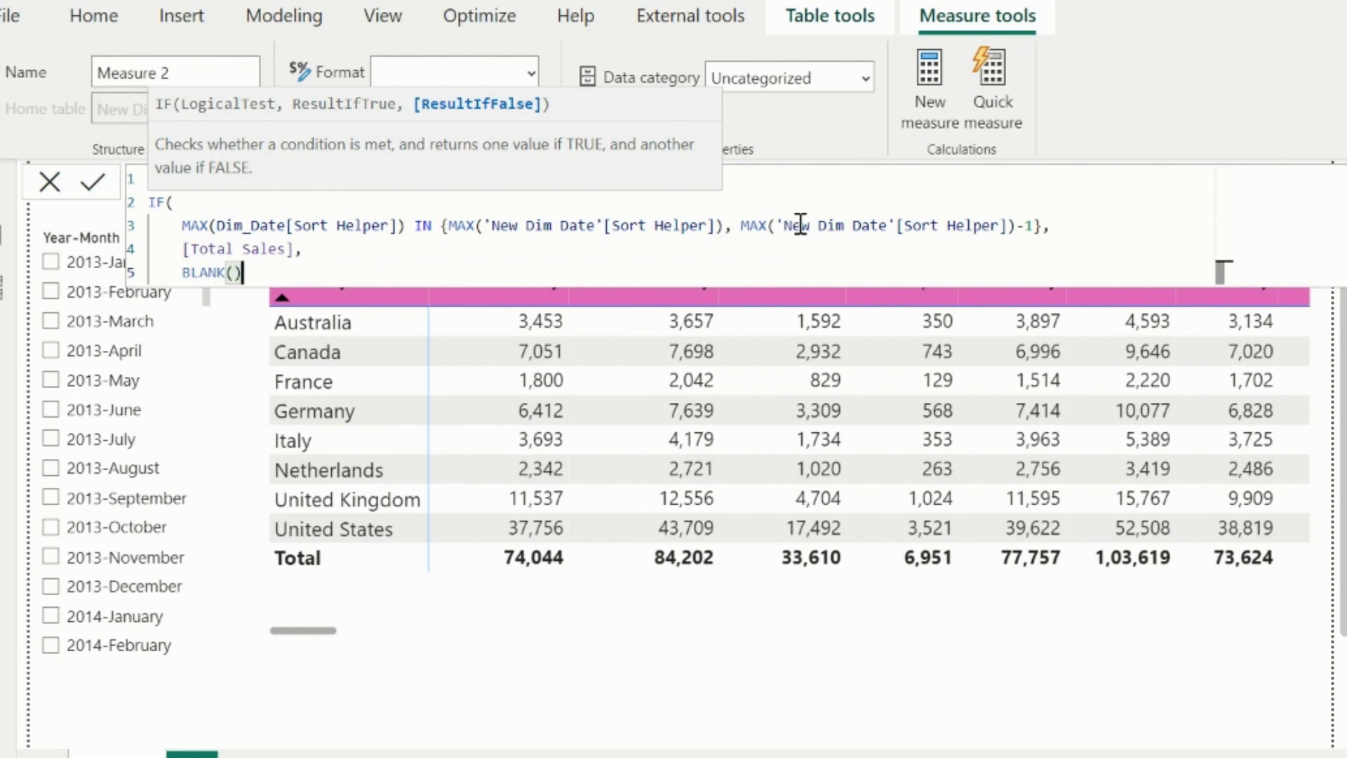
pyautogui.press('Return')
pyautogui.write(')')
pyautogui.press('Return')
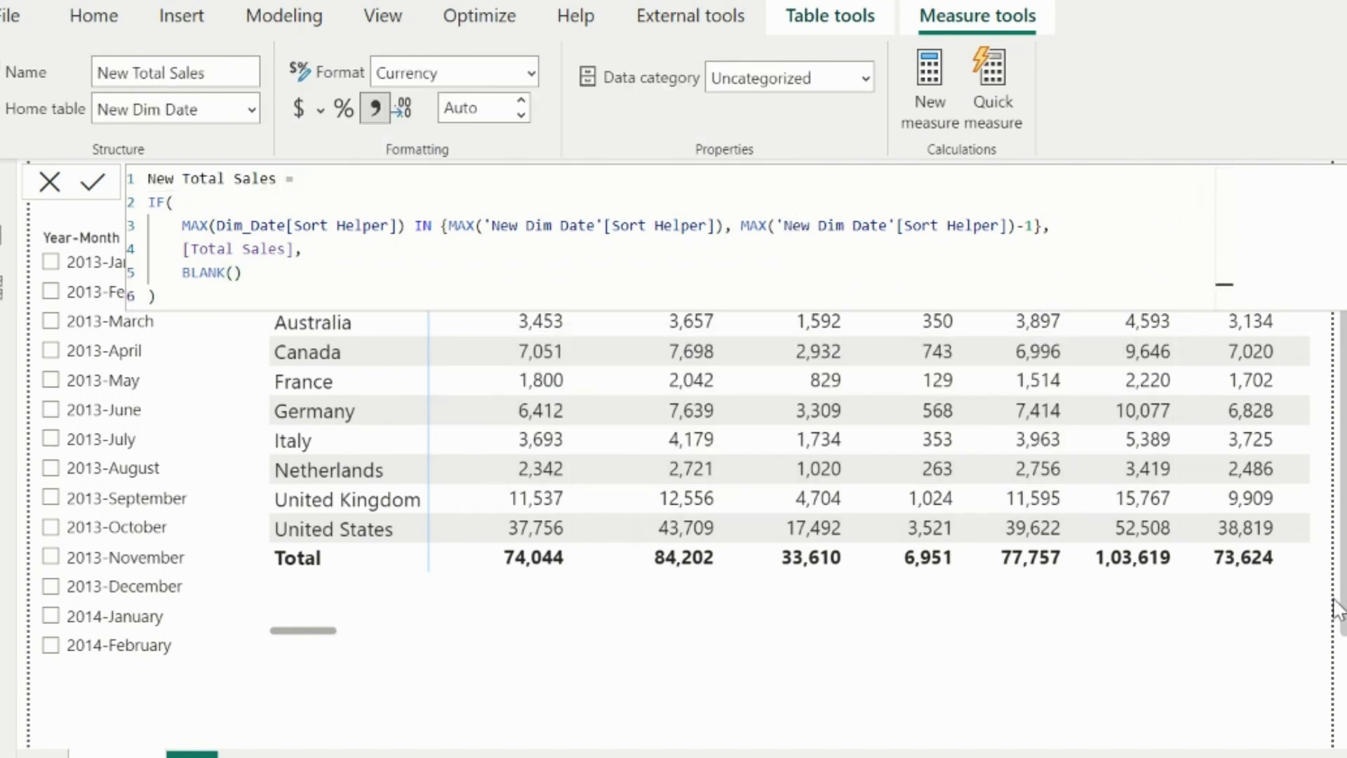
# Replace Total Sales with New Total Sales in the matrix values.
pyautogui.click(1128, 696)
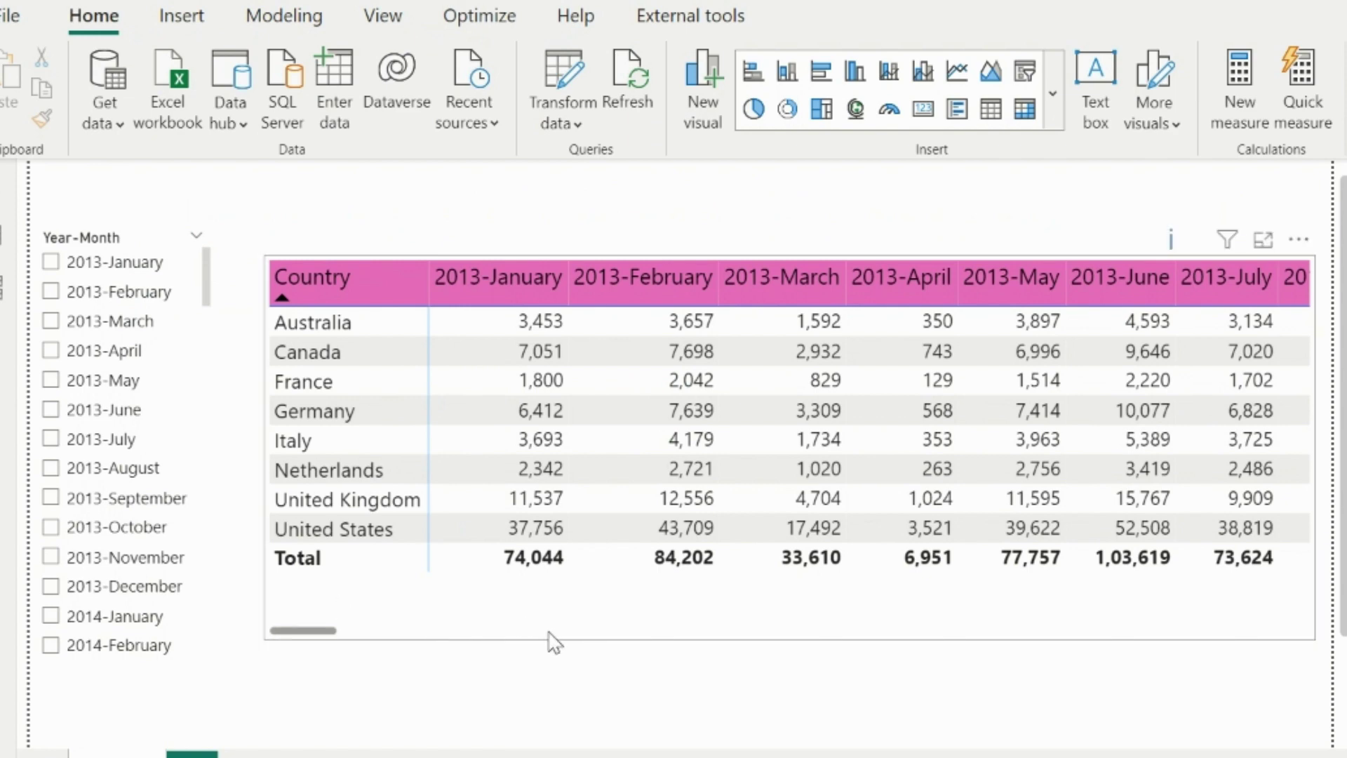
pyautogui.hscroll(5, 477, 640)
pyautogui.click(477, 640)
pyautogui.click(181, 305)
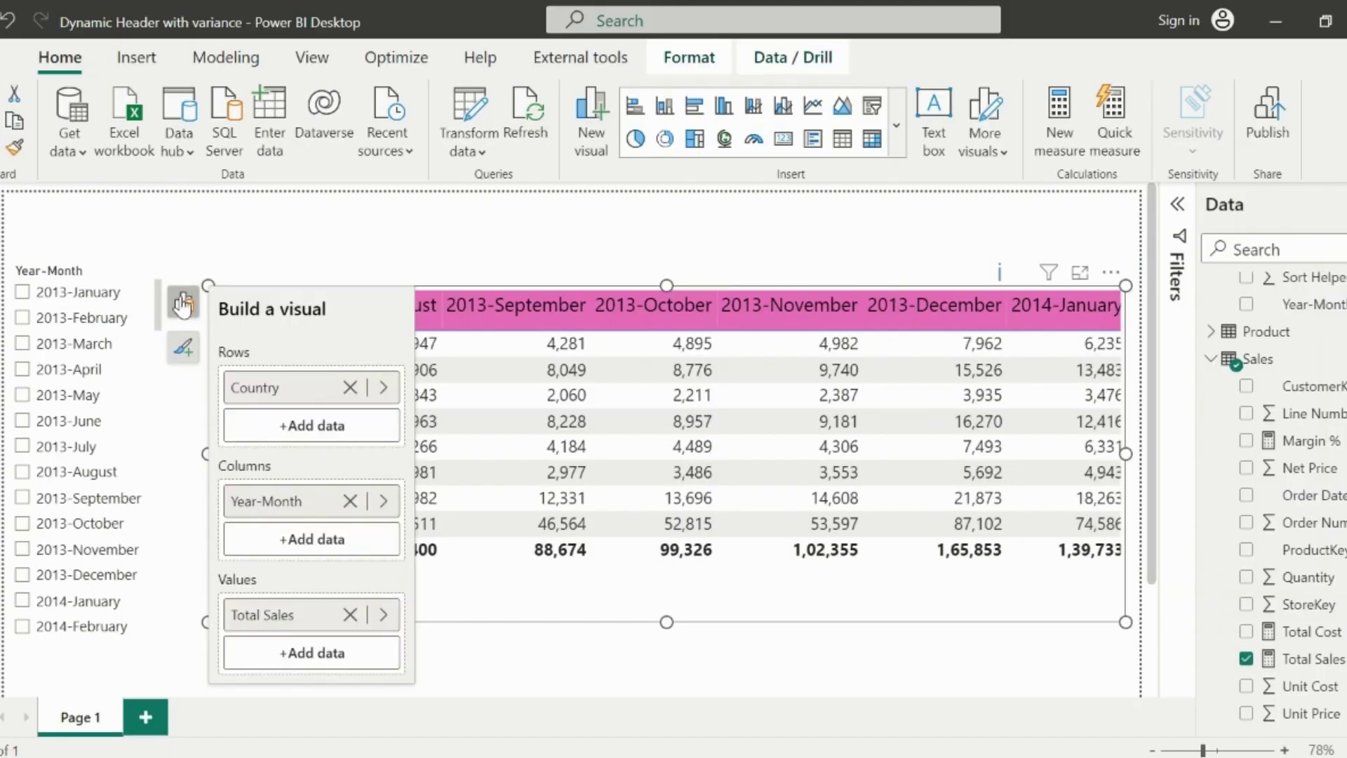
pyautogui.scroll(-1, 333, 582)
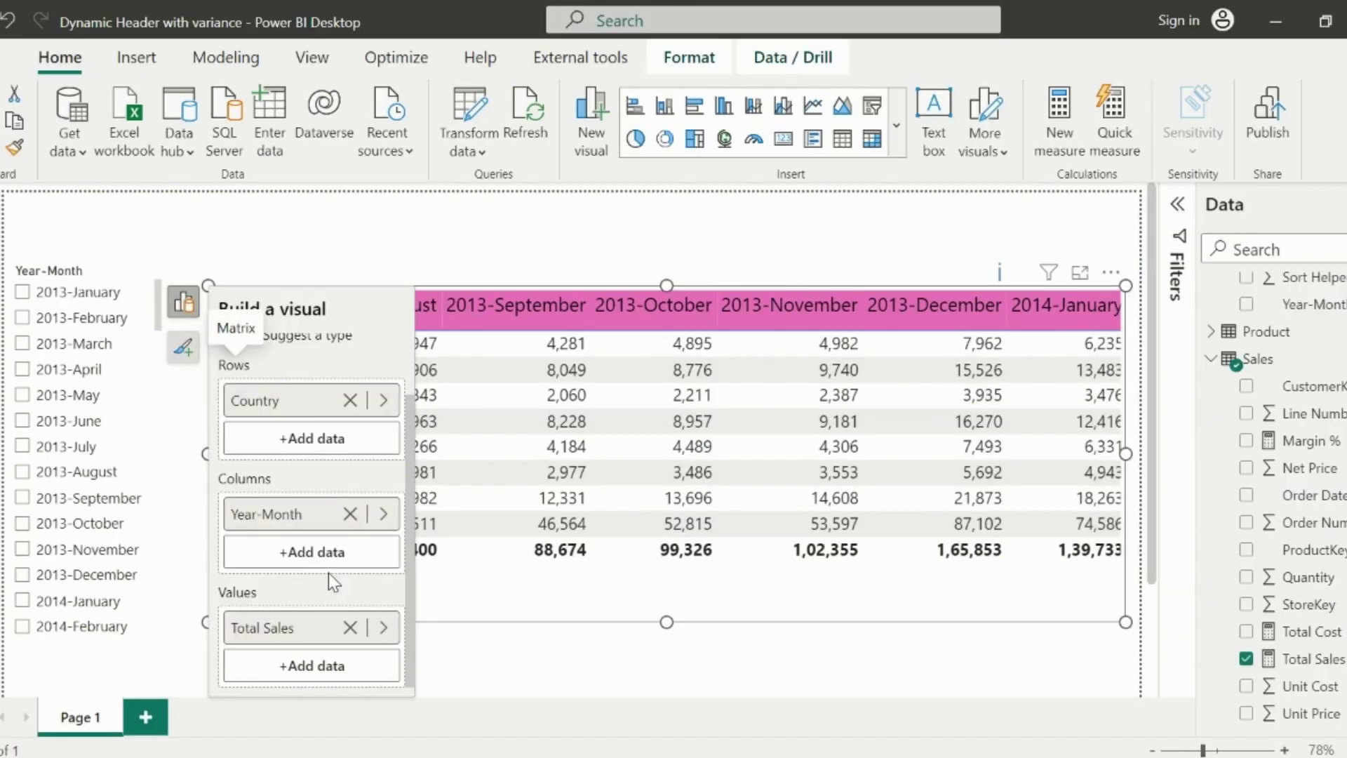
pyautogui.click(350, 627)
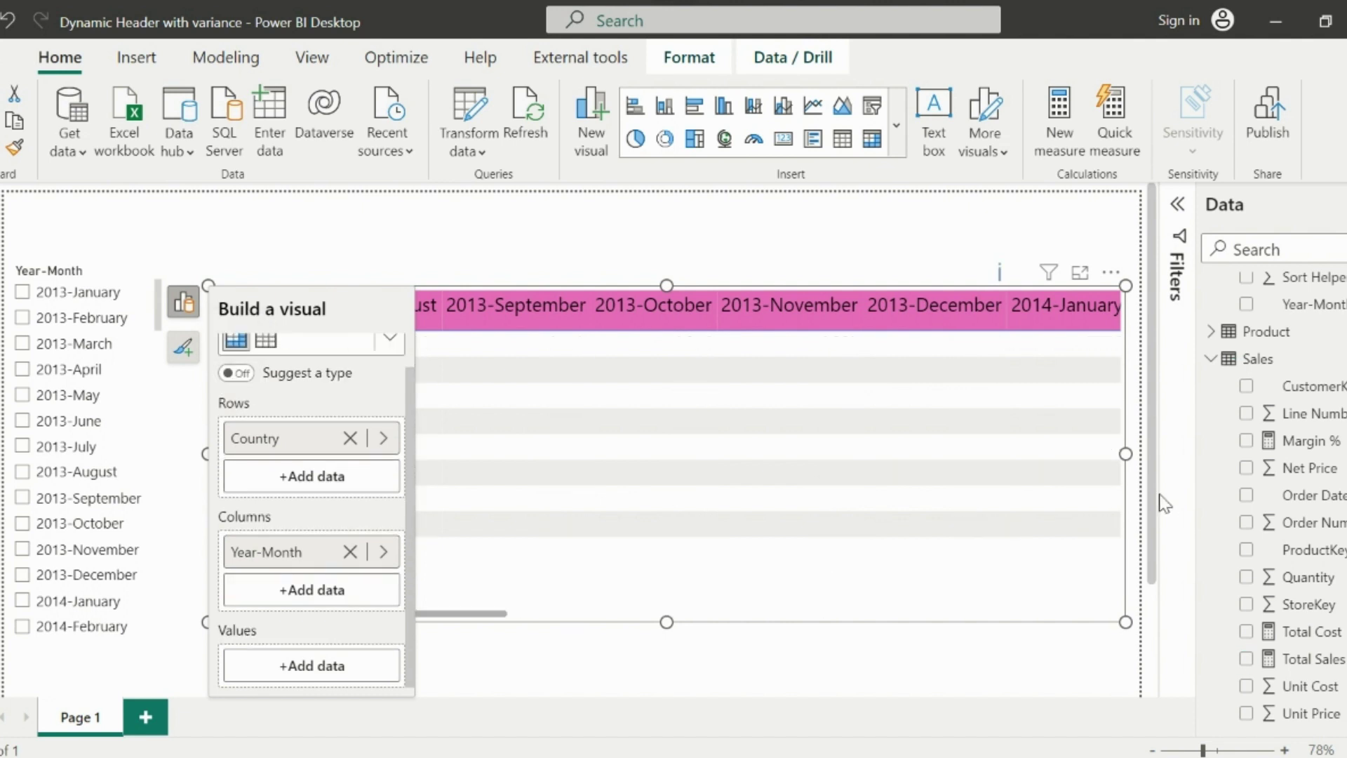
pyautogui.scroll(3, 1305, 521)
pyautogui.click(1245, 427)
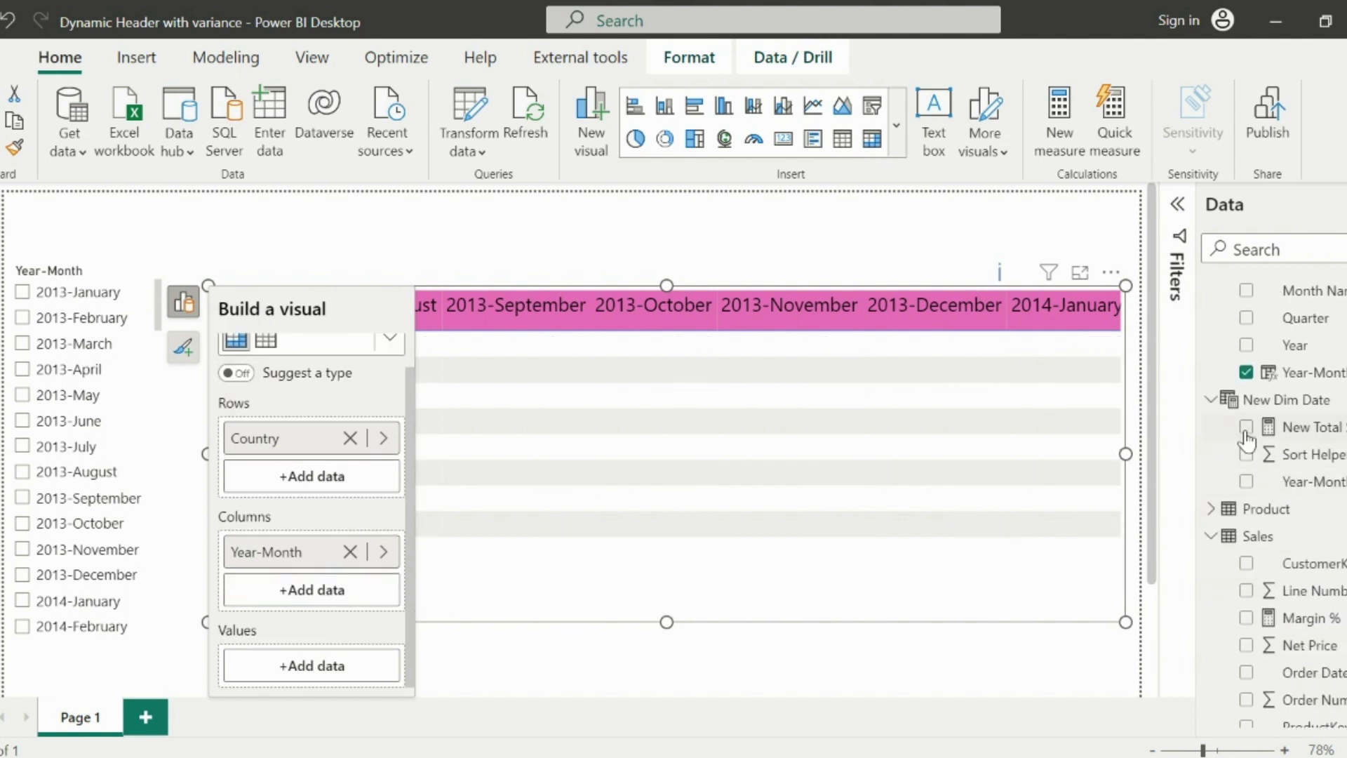
# Switch the slicer's field from Dim_Date's Year-Month to New Dim Date's Year-Month.
pyautogui.click(160, 651)
pyautogui.click(191, 274)
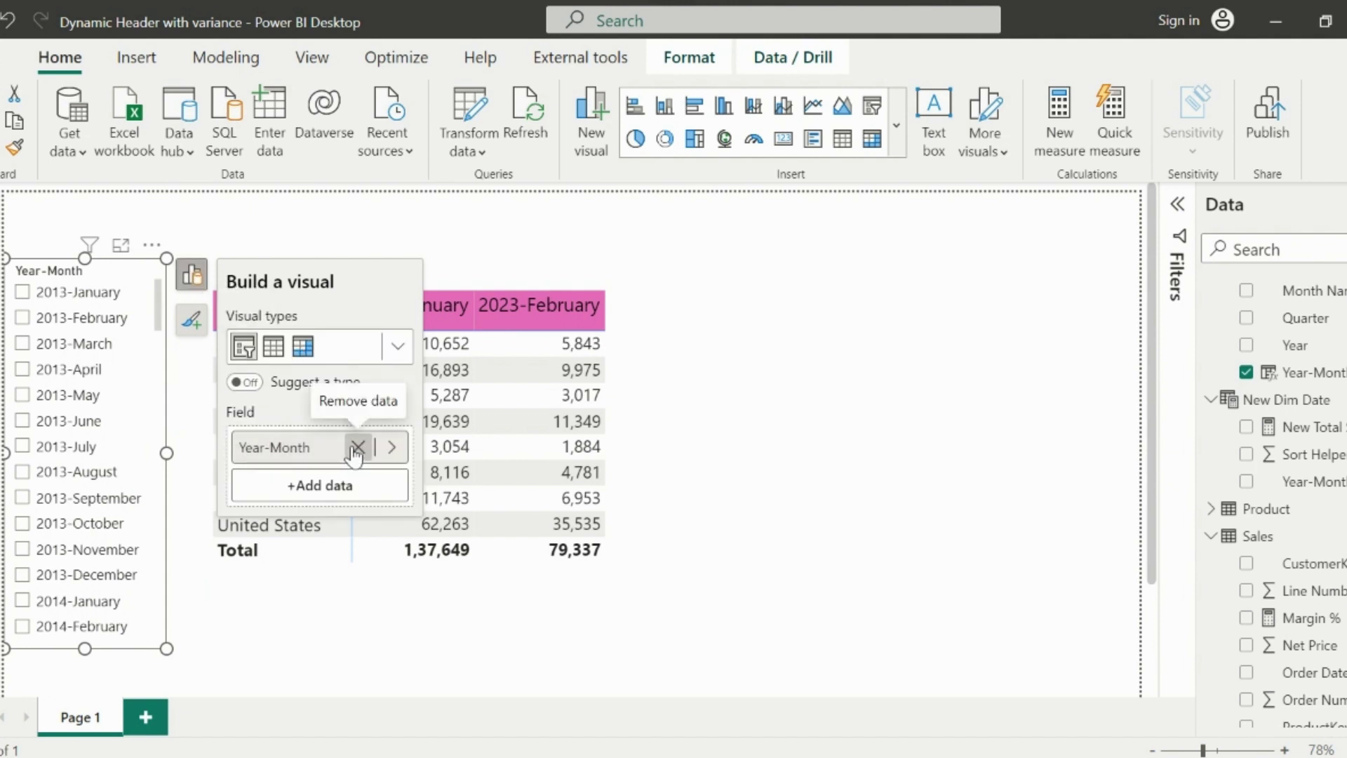
pyautogui.click(357, 447)
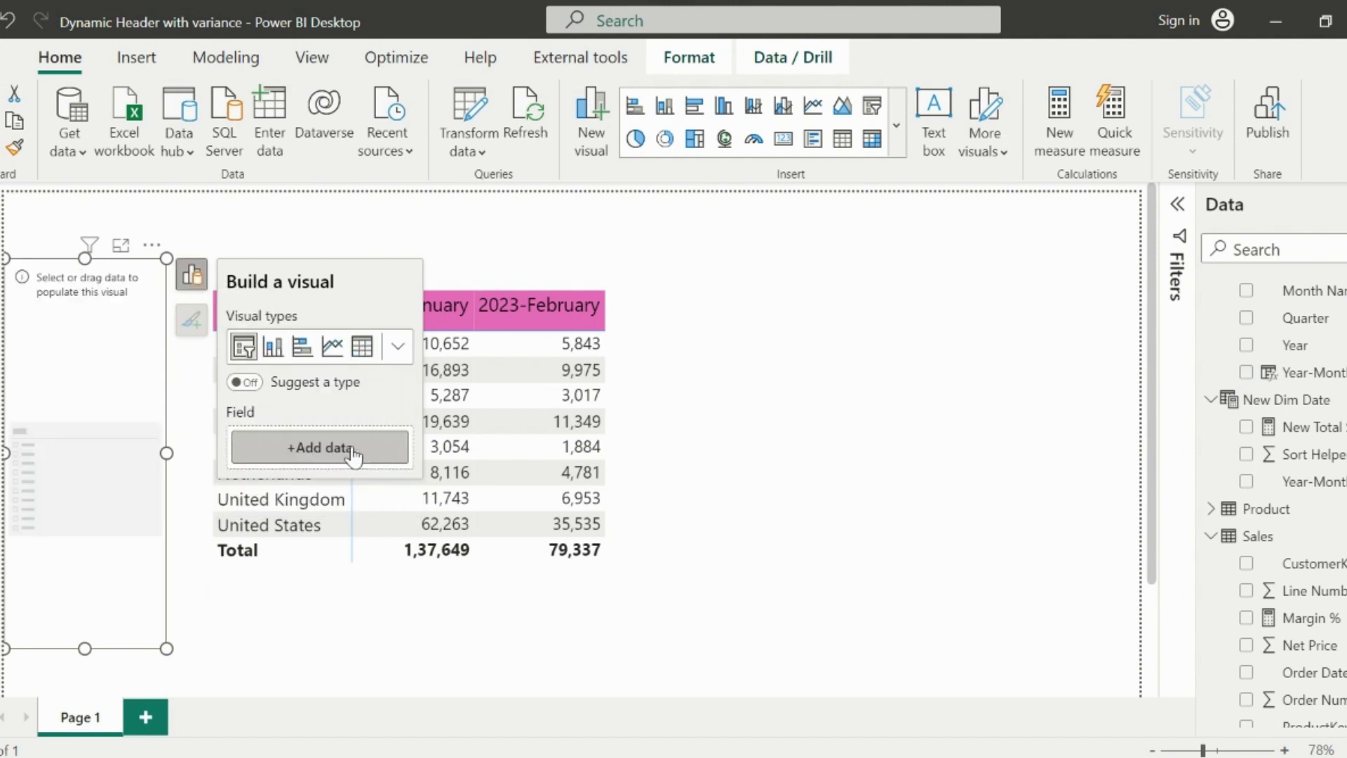
pyautogui.click(1246, 483)
# Try 2013-July, 2013-September, 2013-October and 2013-June in the slicer, then clear it.
pyautogui.click(81, 447)
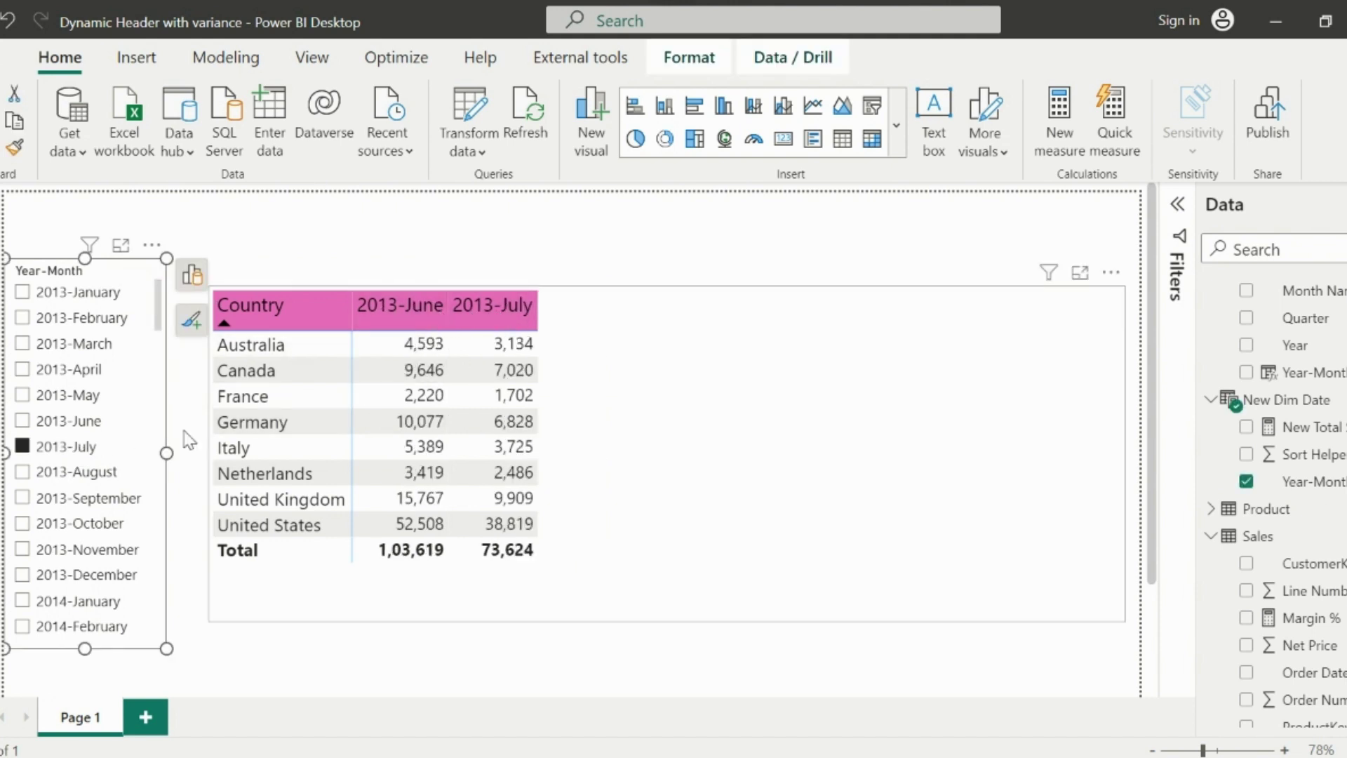
pyautogui.click(88, 498)
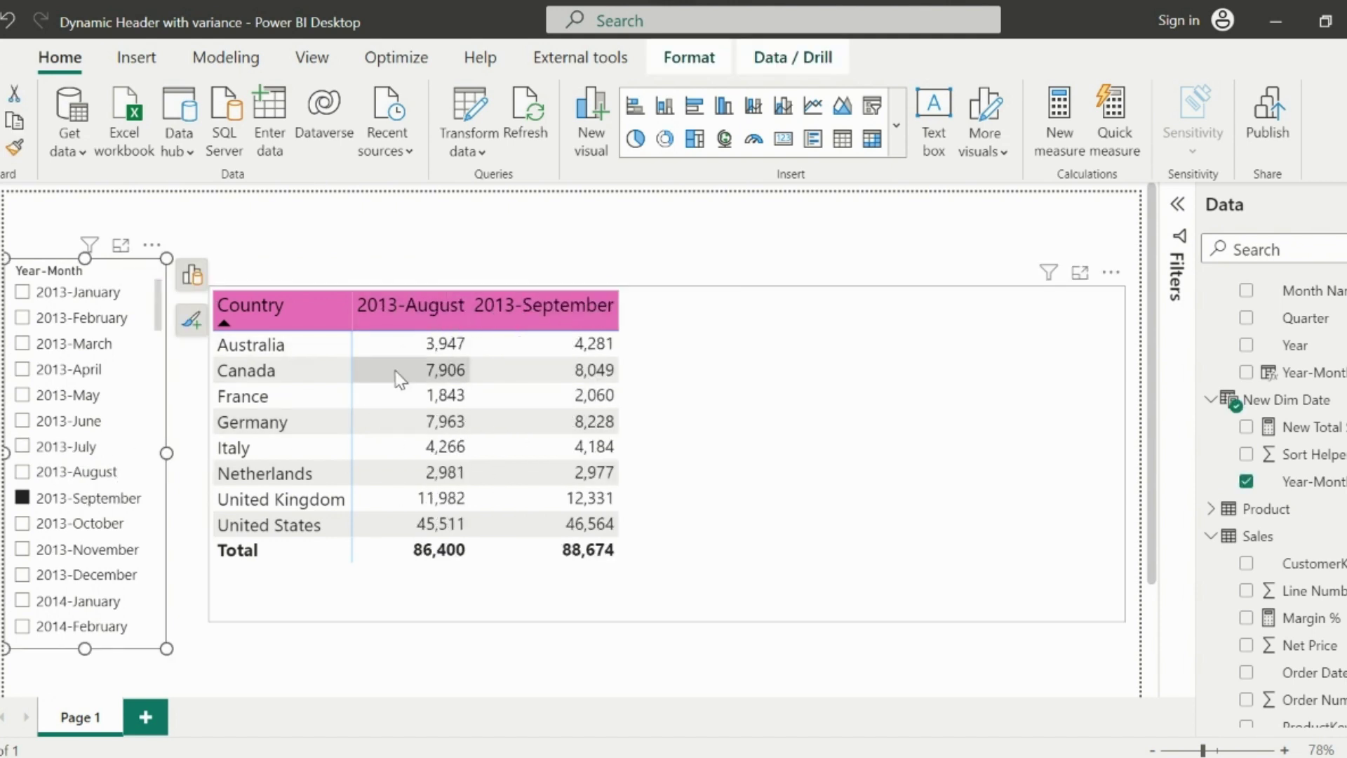
pyautogui.click(84, 523)
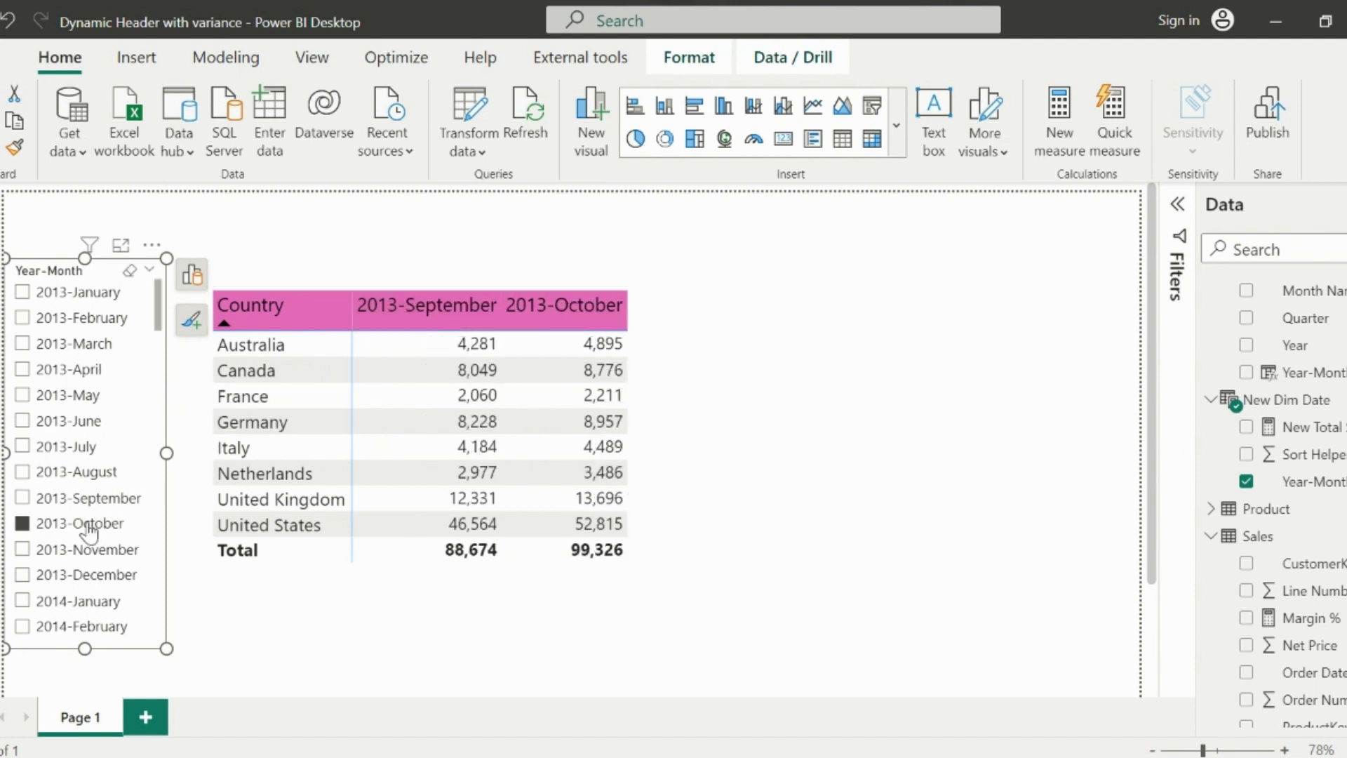
pyautogui.click(87, 423)
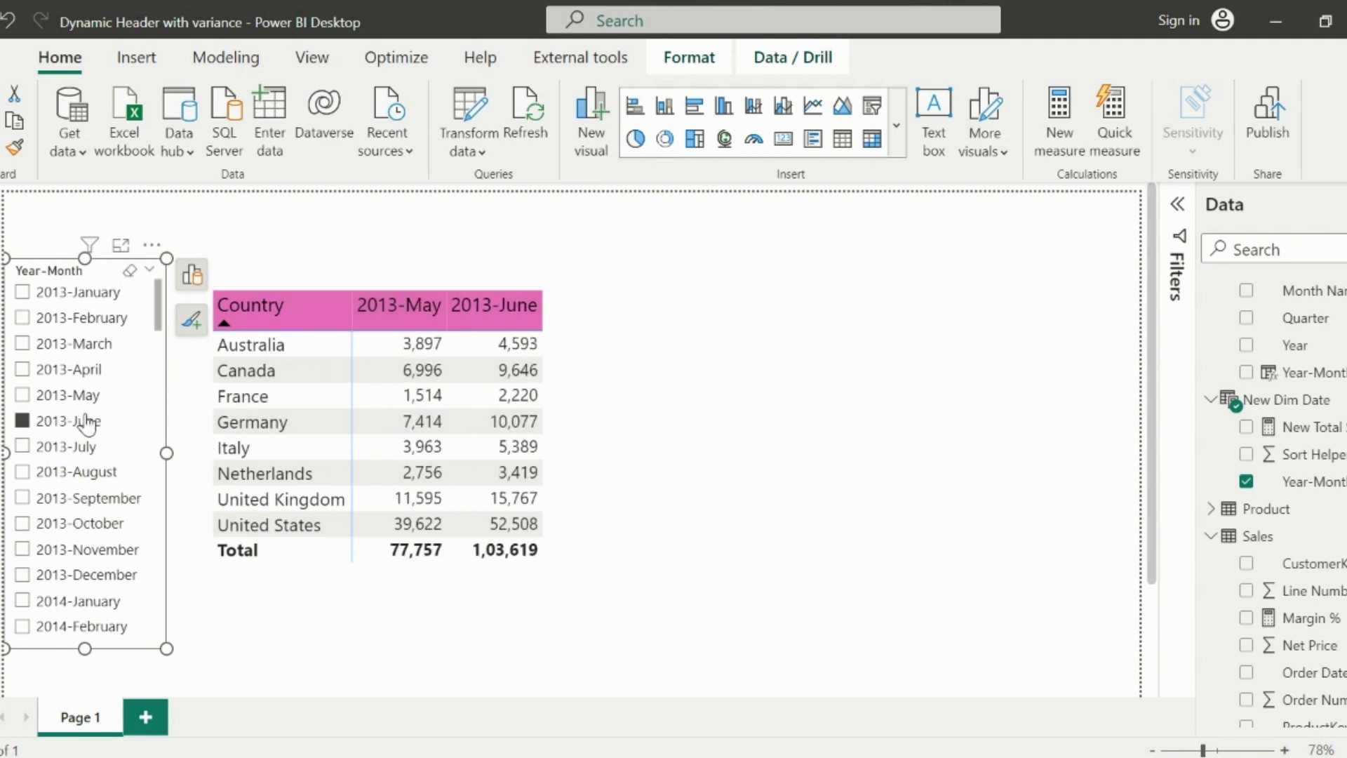
pyautogui.click(87, 424)
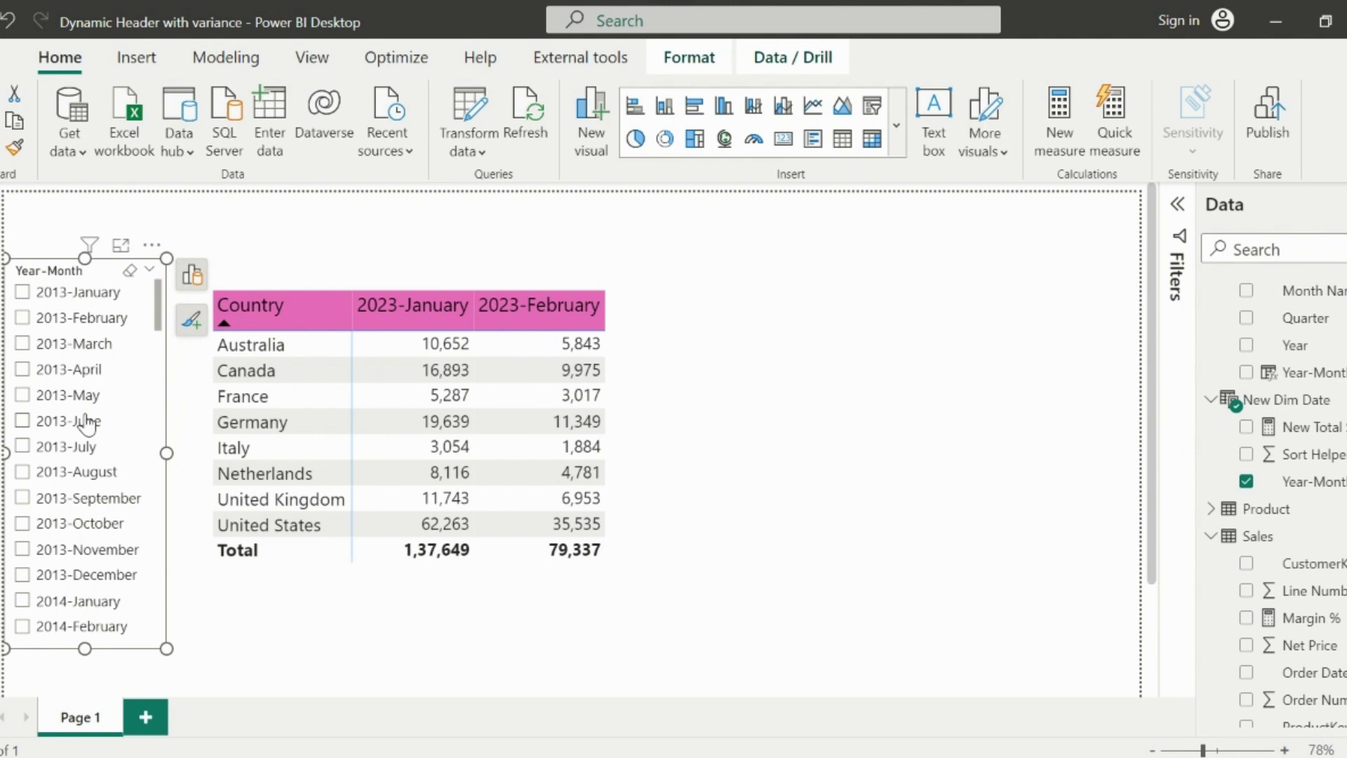
# Filter to 2014-January then 2015-January, and open New Dim Date's Sort Helper filter options.
pyautogui.scroll(-3, 81, 431)
pyautogui.click(78, 441)
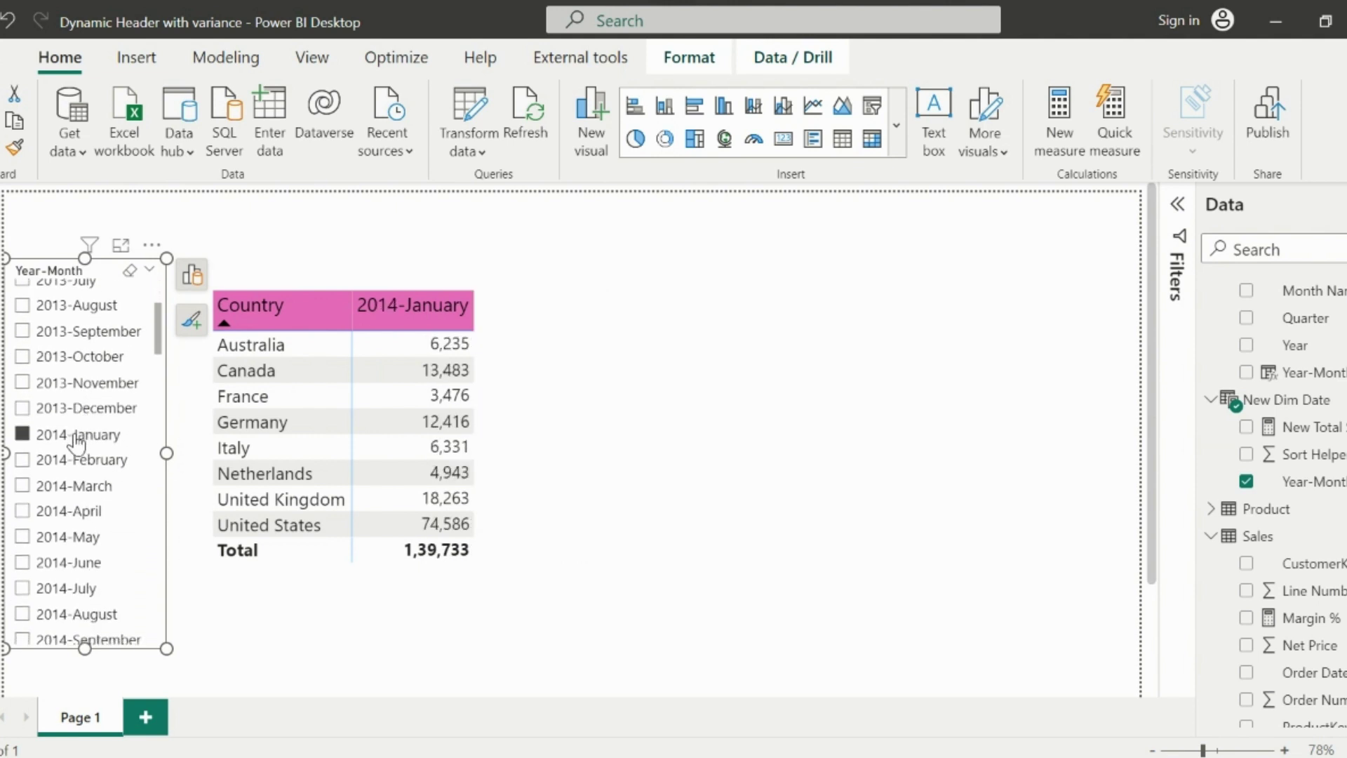
pyautogui.scroll(-3, 78, 440)
pyautogui.click(76, 554)
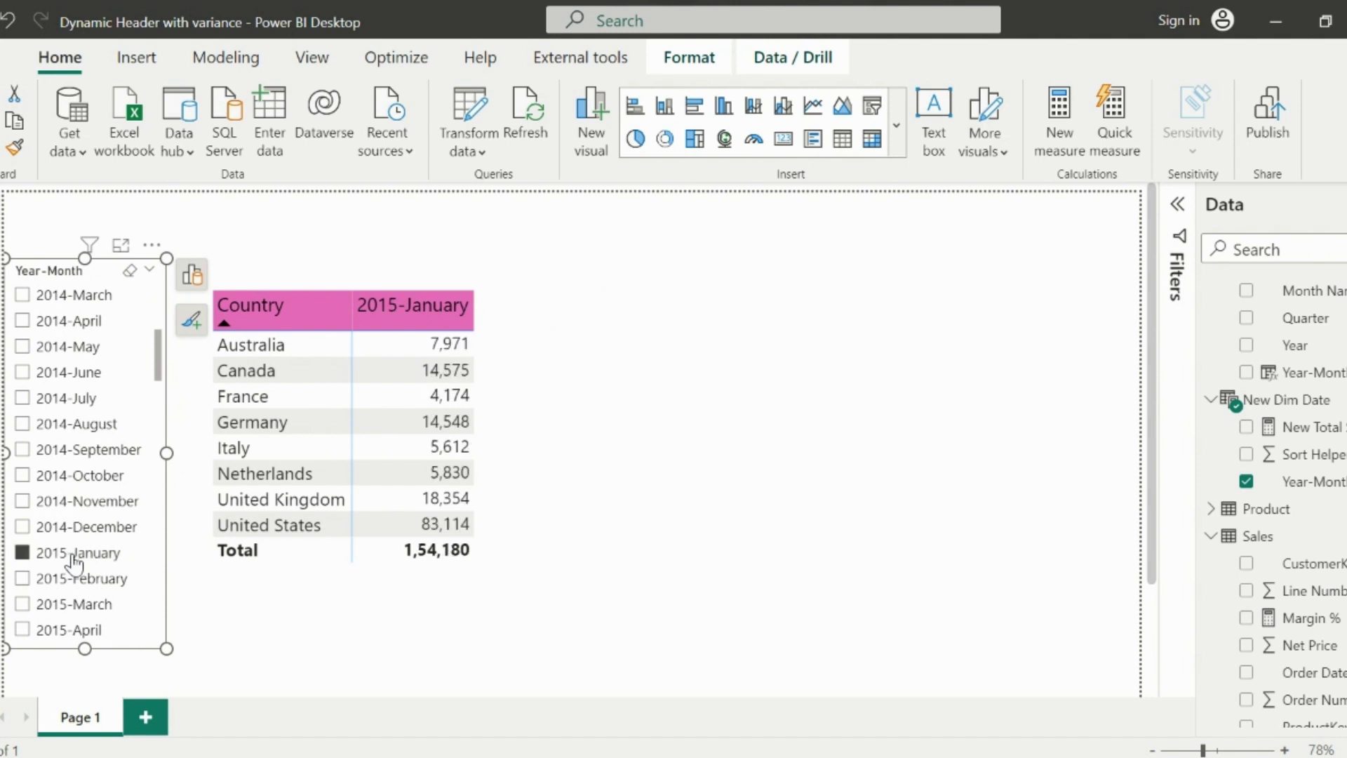
pyautogui.scroll(-3, 75, 561)
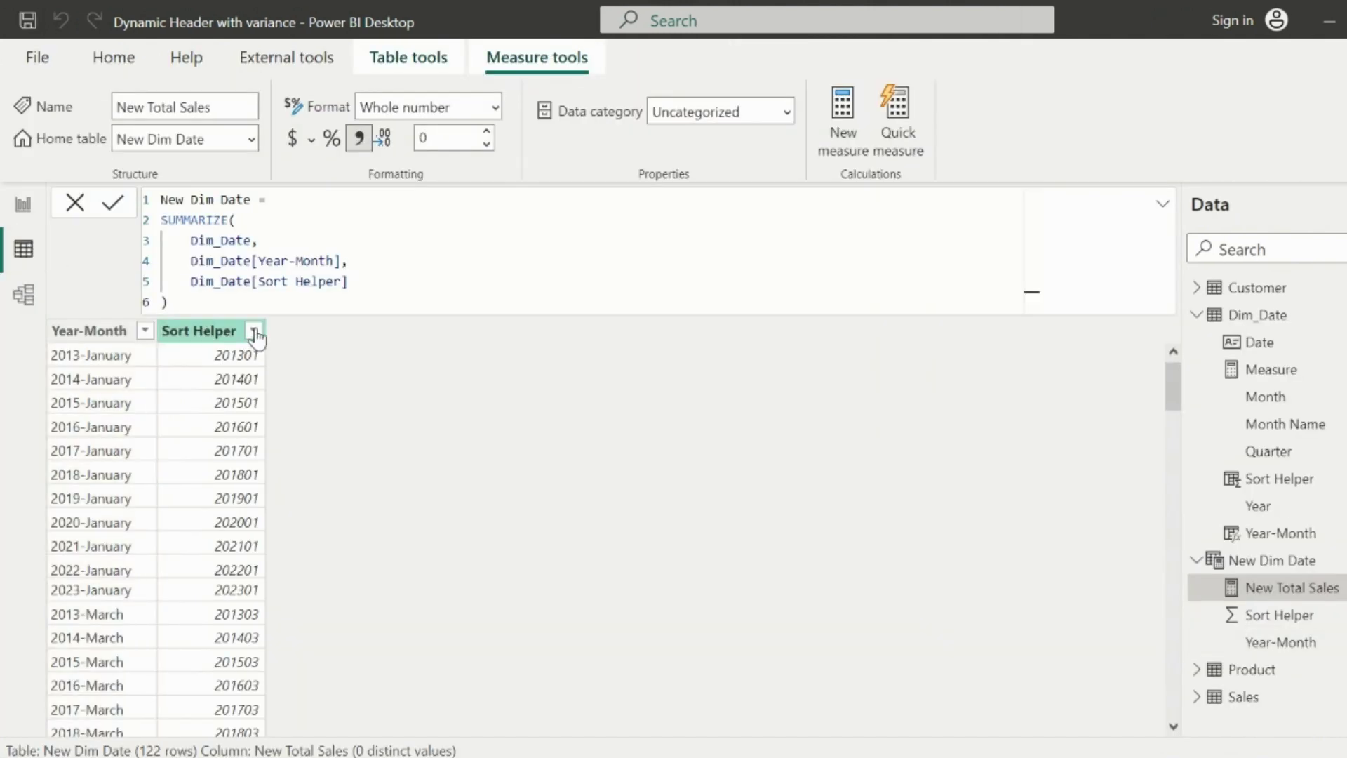
pyautogui.click(254, 331)
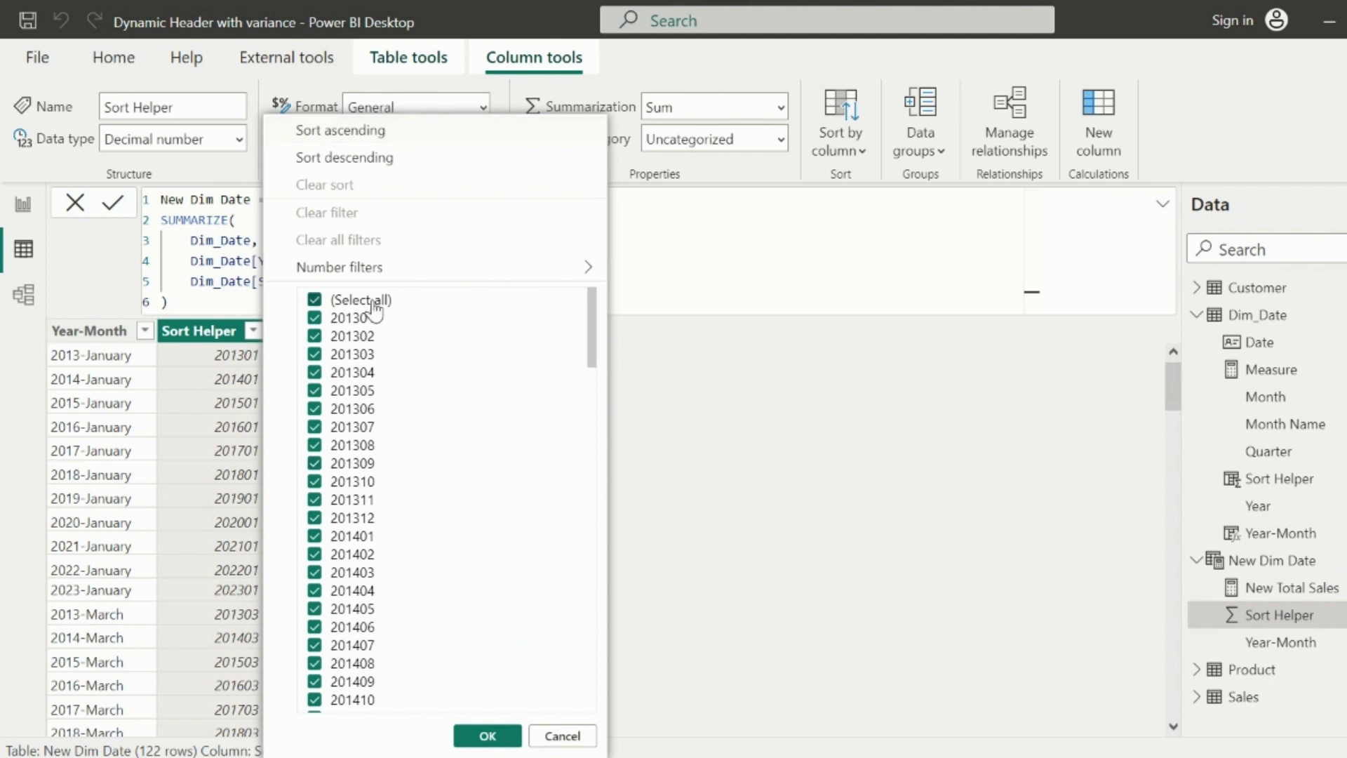
# Add Dim_Date[Month] as a third grouping column in the New Dim Date SUMMARIZE formula.
pyautogui.click(373, 301)
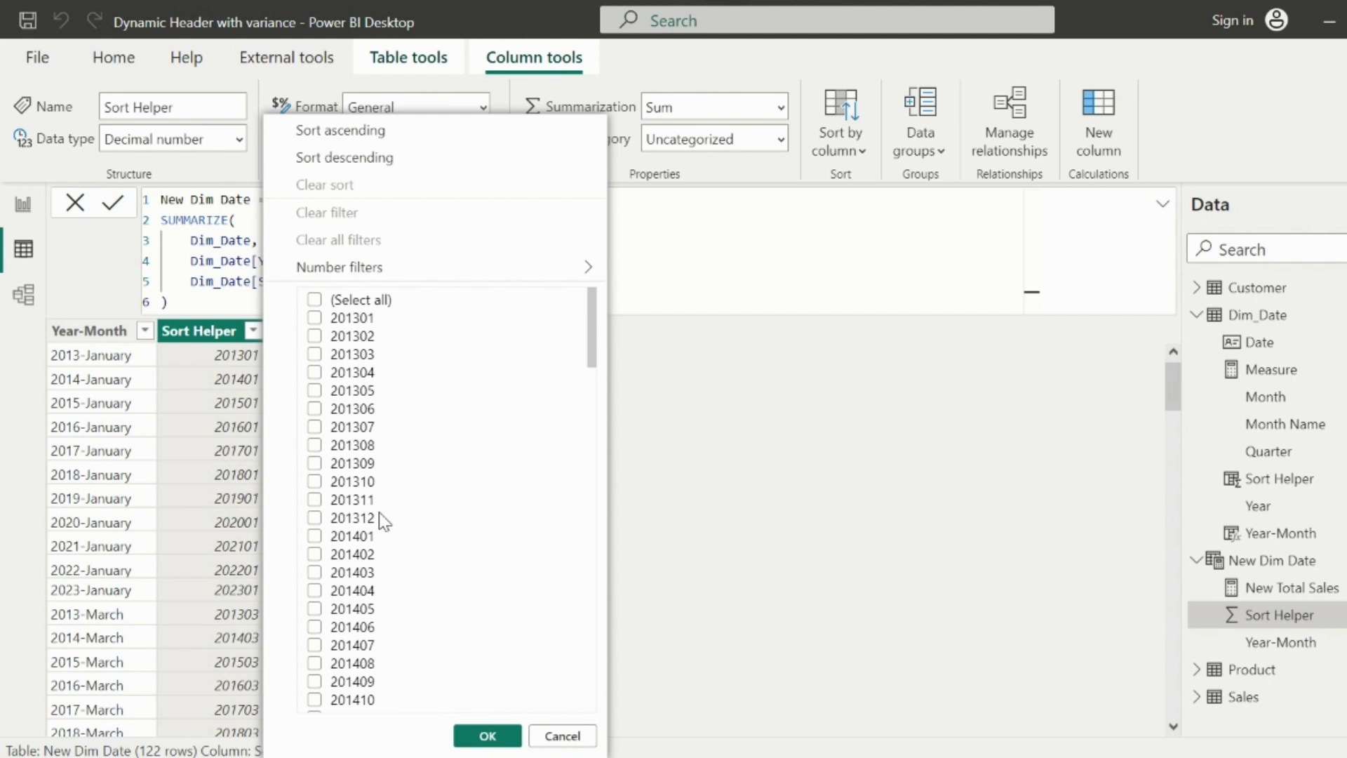
pyautogui.click(363, 281)
pyautogui.write(',')
pyautogui.hotkey('shift', 'Return')
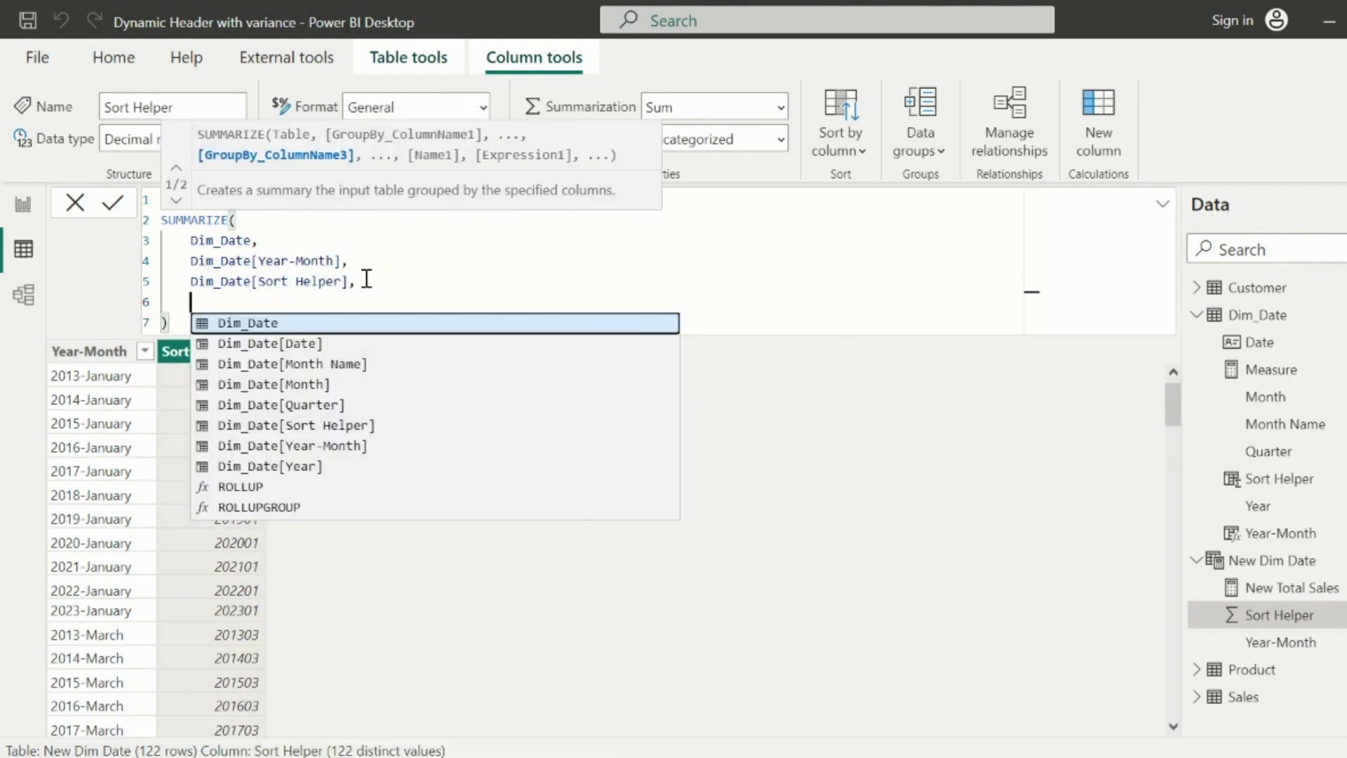
pyautogui.write('month')
pyautogui.press('Tab')
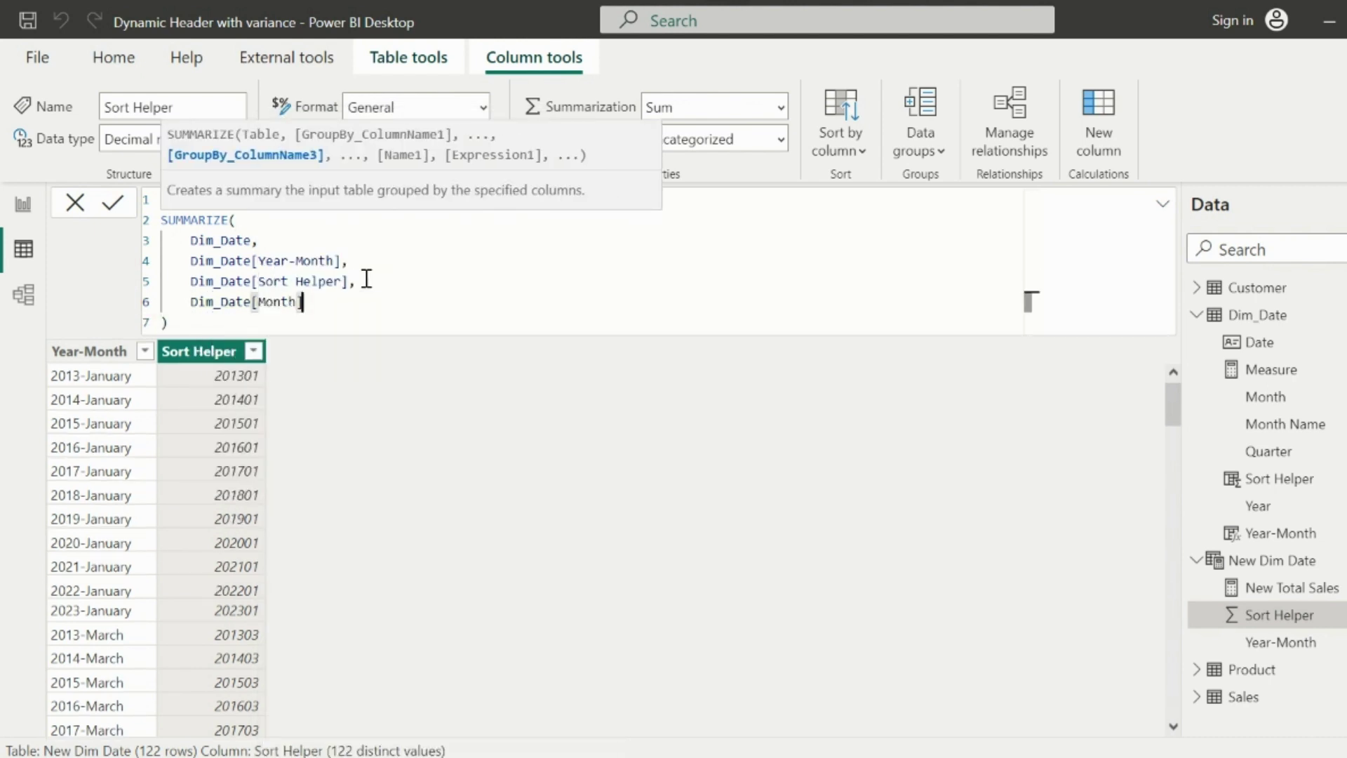
pyautogui.press('Return')
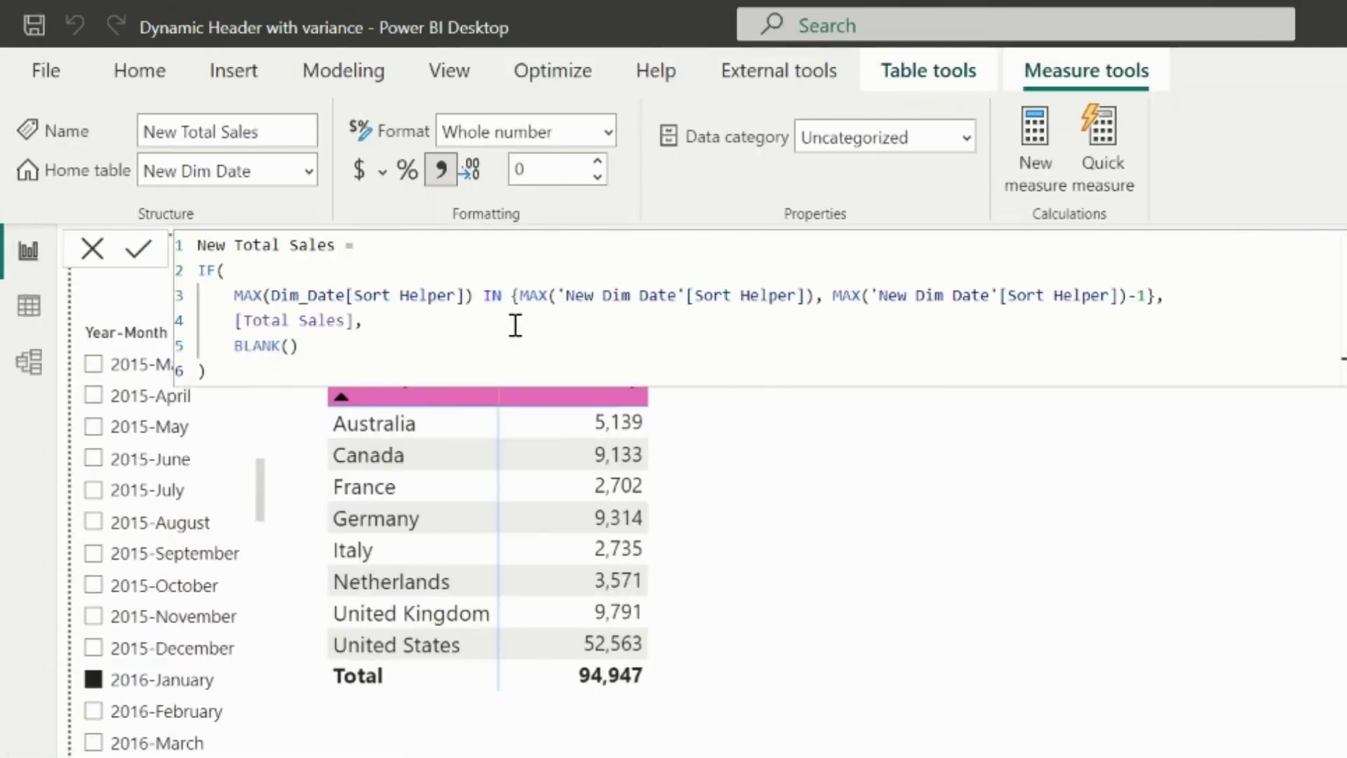
# Wrap the measure in IF(MAX('New Dim Date'[Month]) = 01, ...).
pyautogui.moveTo(220, 372); pyautogui.dragTo(197, 276)
pyautogui.hotkey('ctrl', 'c')
pyautogui.click(390, 242)
pyautogui.press('Return')
pyautogui.press('Return')
pyautogui.press('Up')
pyautogui.write('i')
pyautogui.press('Tab')
pyautogui.press('Return')
pyautogui.write('MAX(Month')
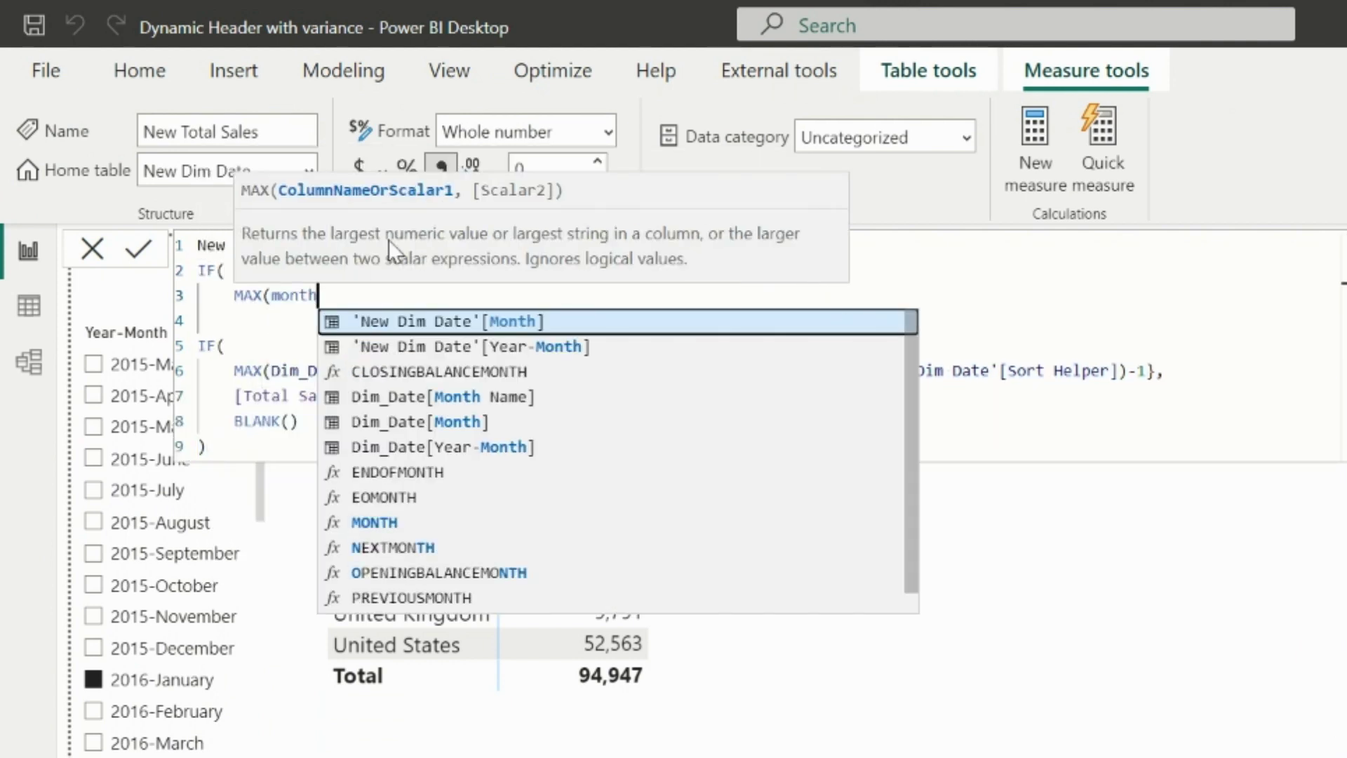
pyautogui.press('Tab')
pyautogui.write(') = 01,')
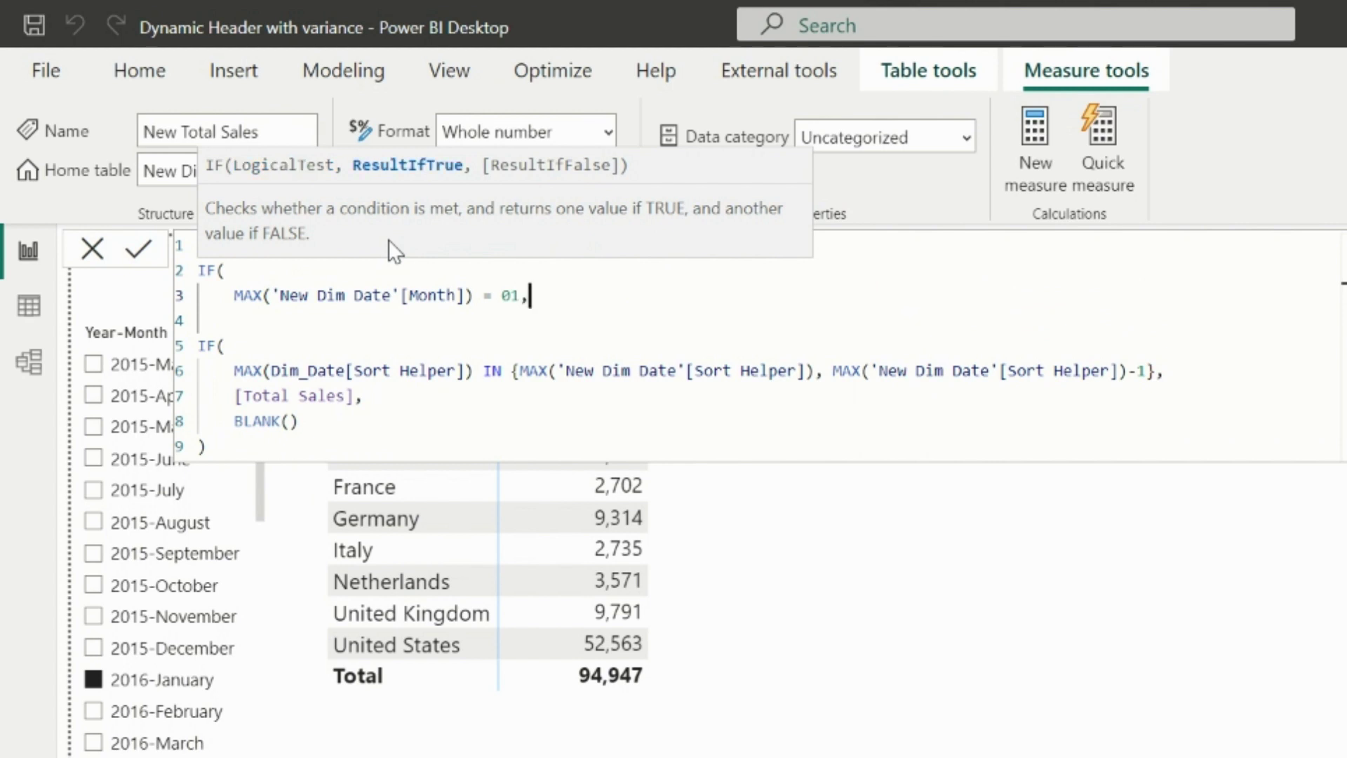
pyautogui.press('Return')
# Paste a copy of the IF block as the January branch and remove the 1 from its -1 offset.
pyautogui.hotkey('ctrl', 'v')
pyautogui.write(',')
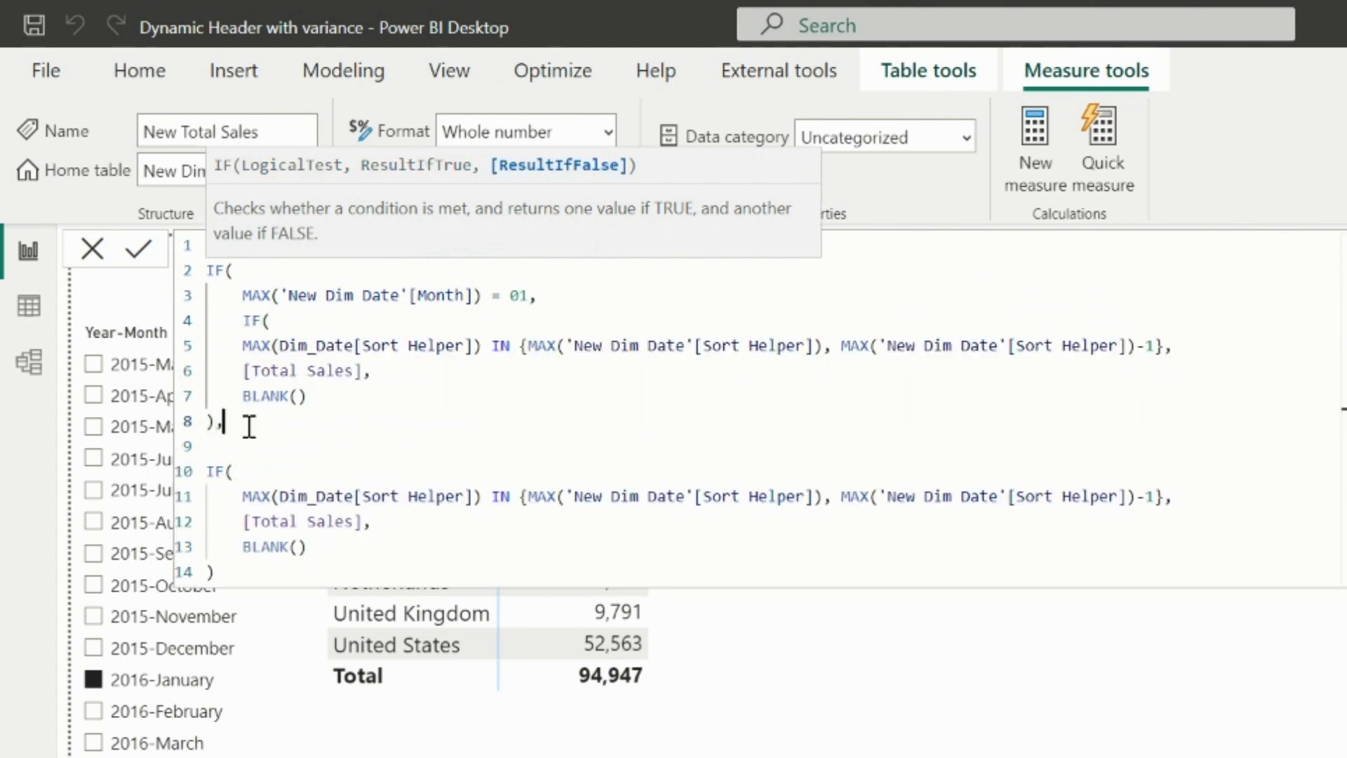
pyautogui.click(1155, 346)
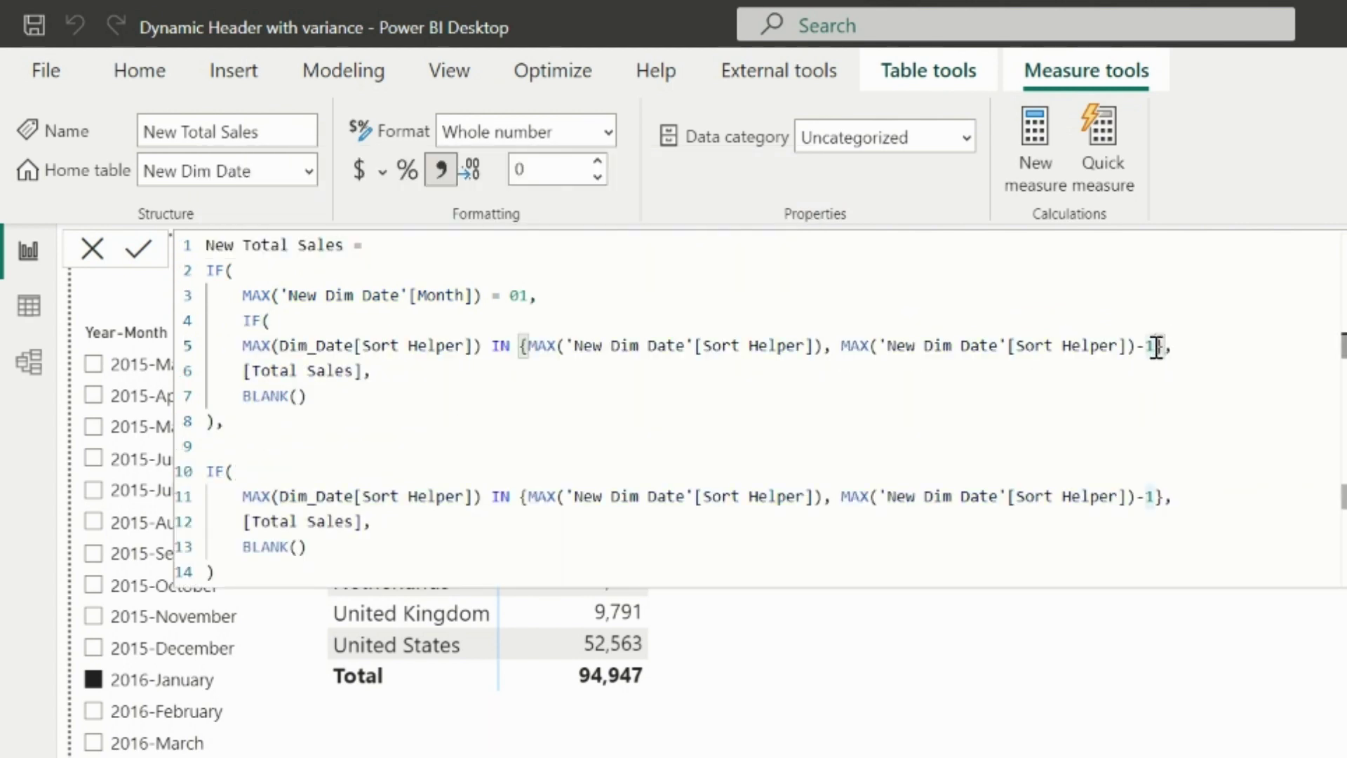
pyautogui.press('BackSpace')
# Enter 89 as the January offset, confirming in Calculator that 201501 − 201412 = 89.
pyautogui.write('89')
pyautogui.hotkey('alt', 'Tab')
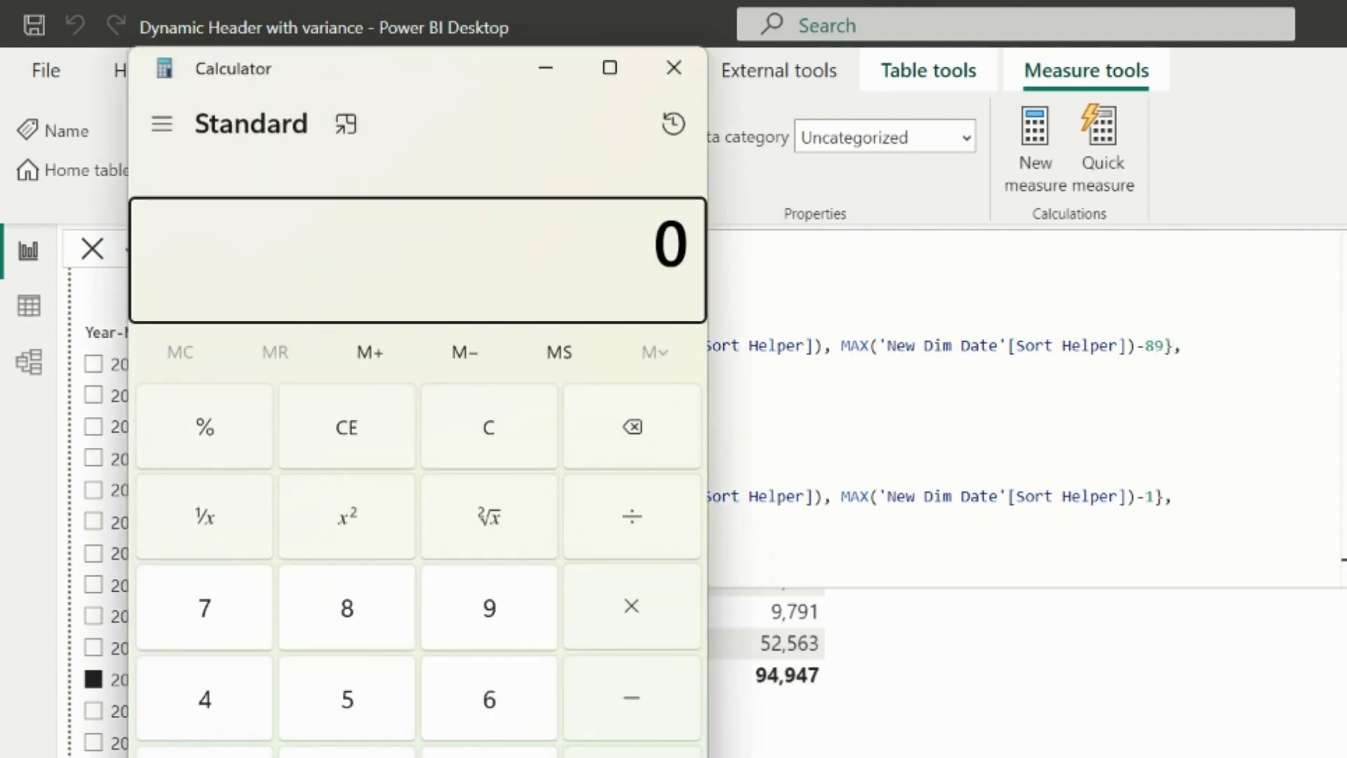
pyautogui.write('201401')
pyautogui.click(637, 697)
pyautogui.write('20131')
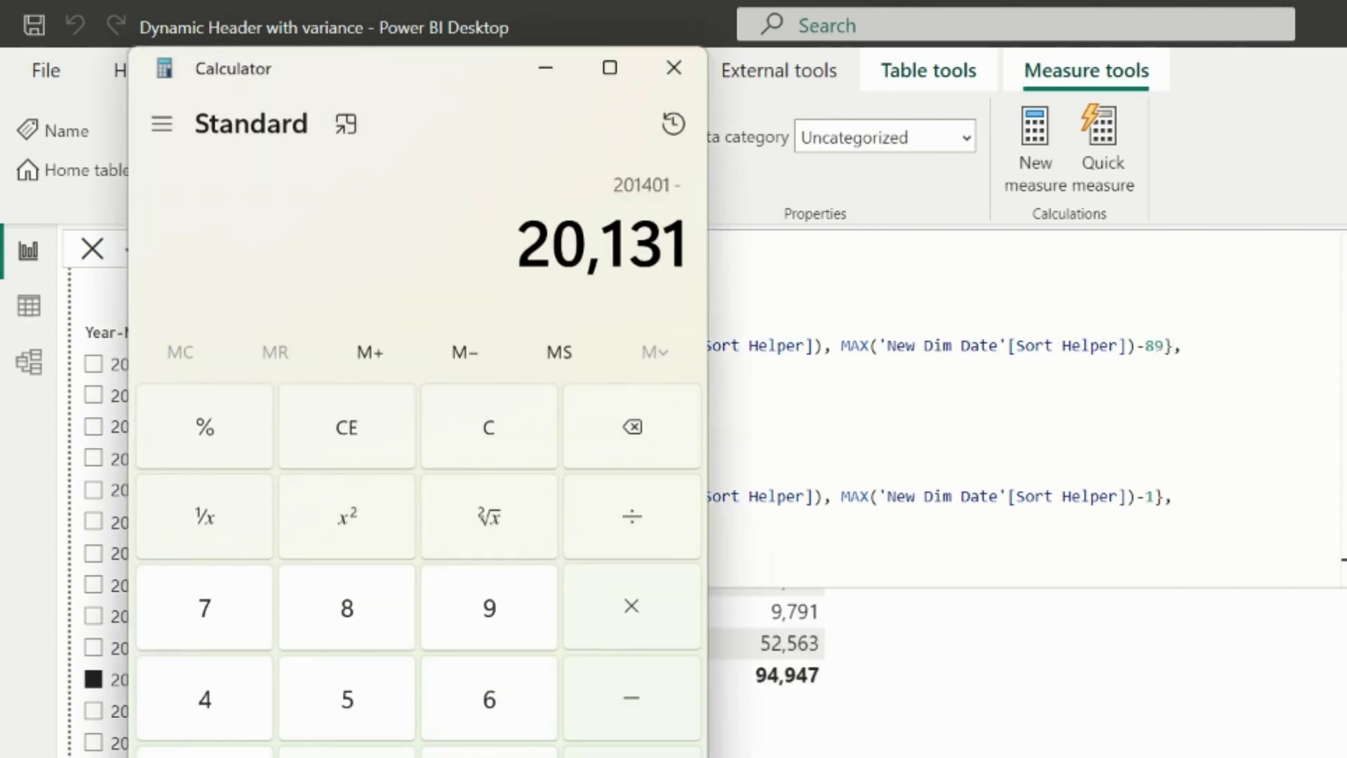
pyautogui.click(499, 433)
pyautogui.write('2015')
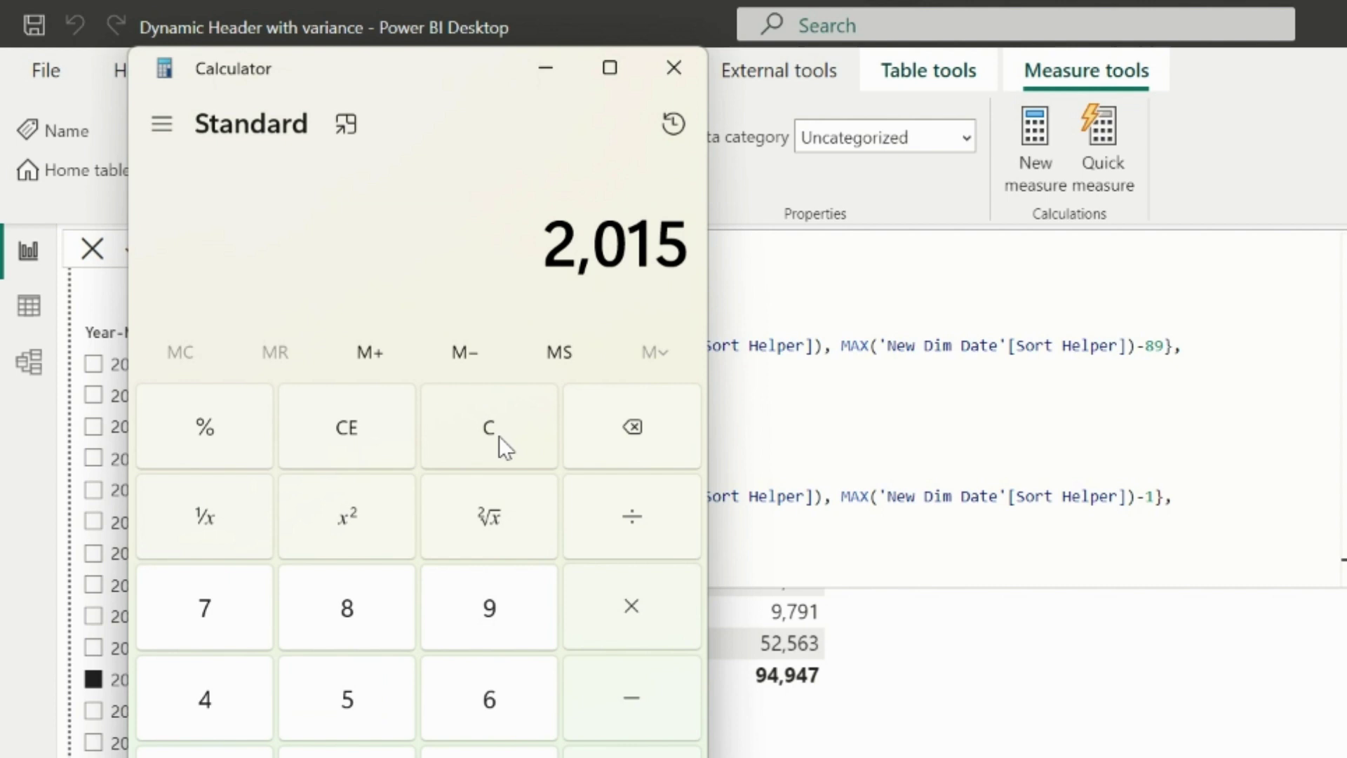
pyautogui.write('01 - 20')
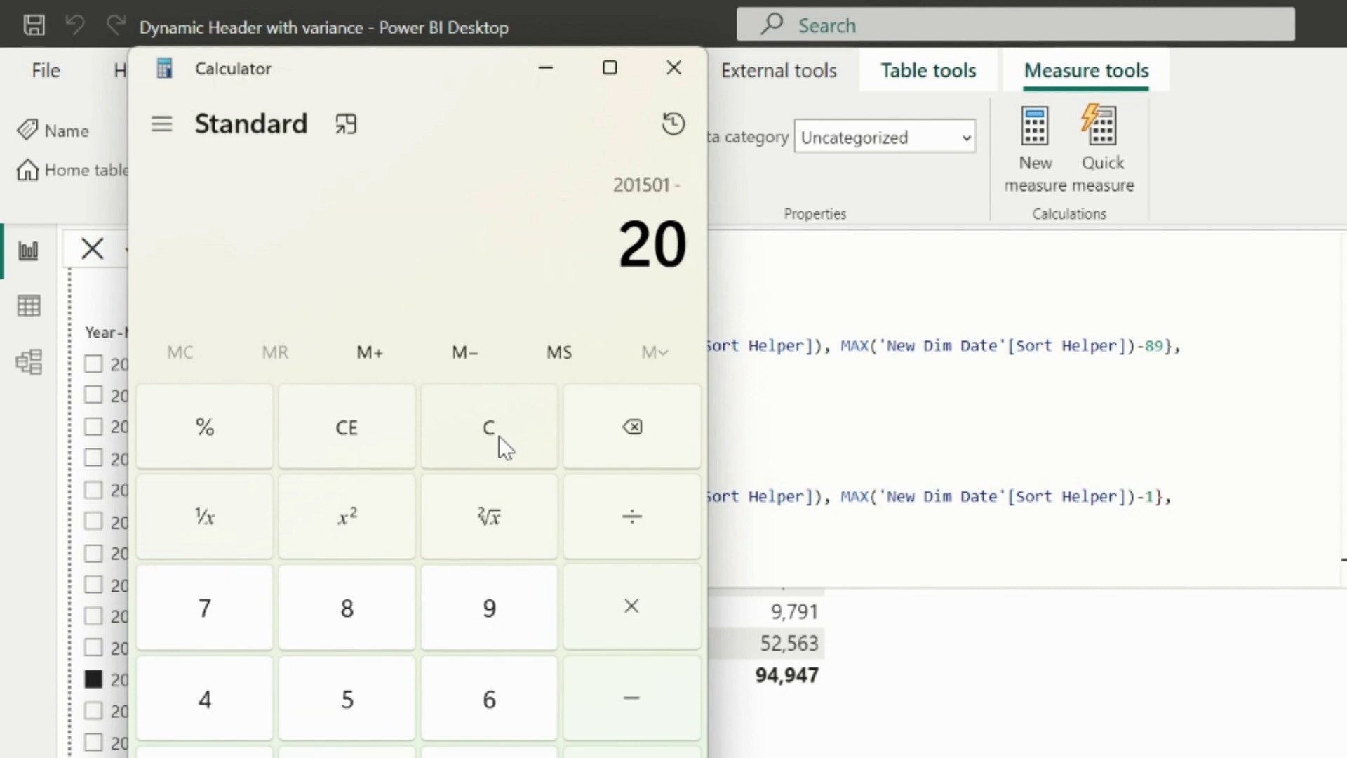
pyautogui.write('1412')
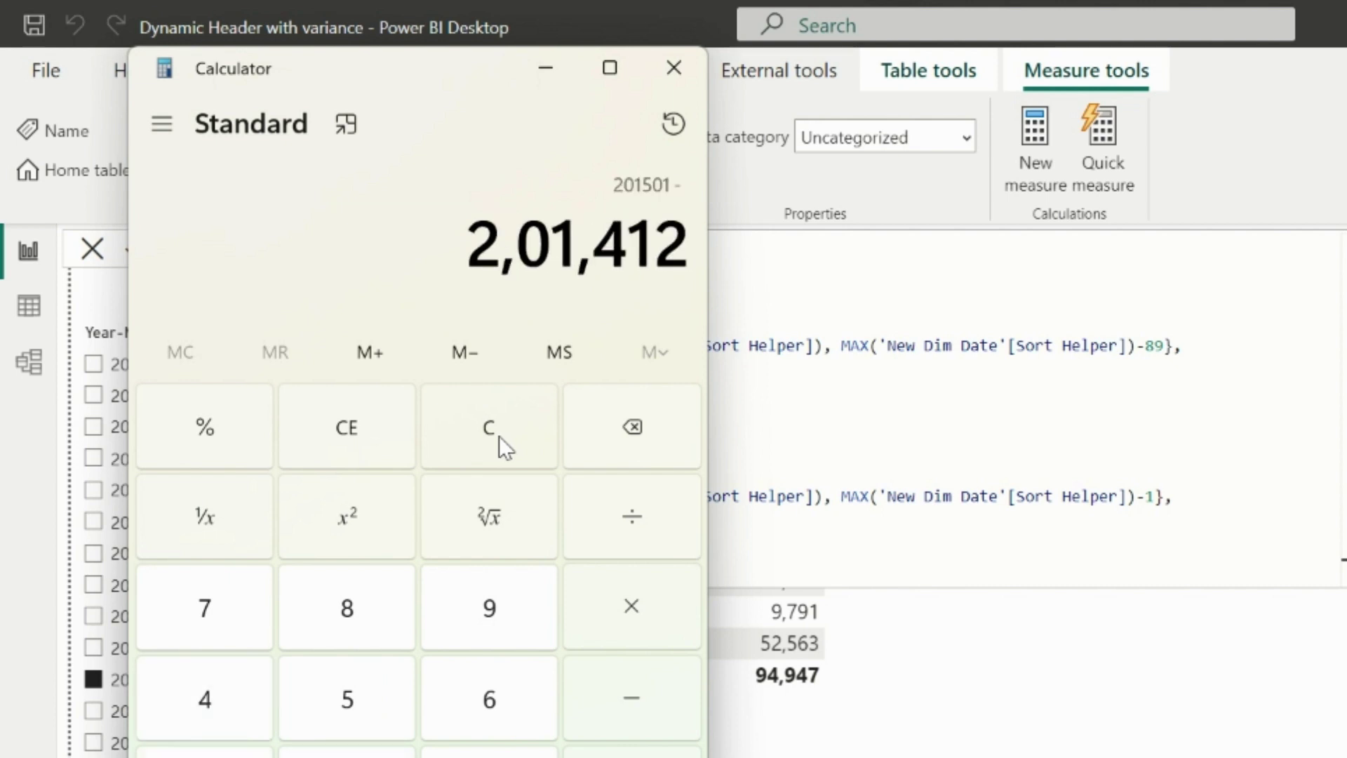
pyautogui.press('Return')
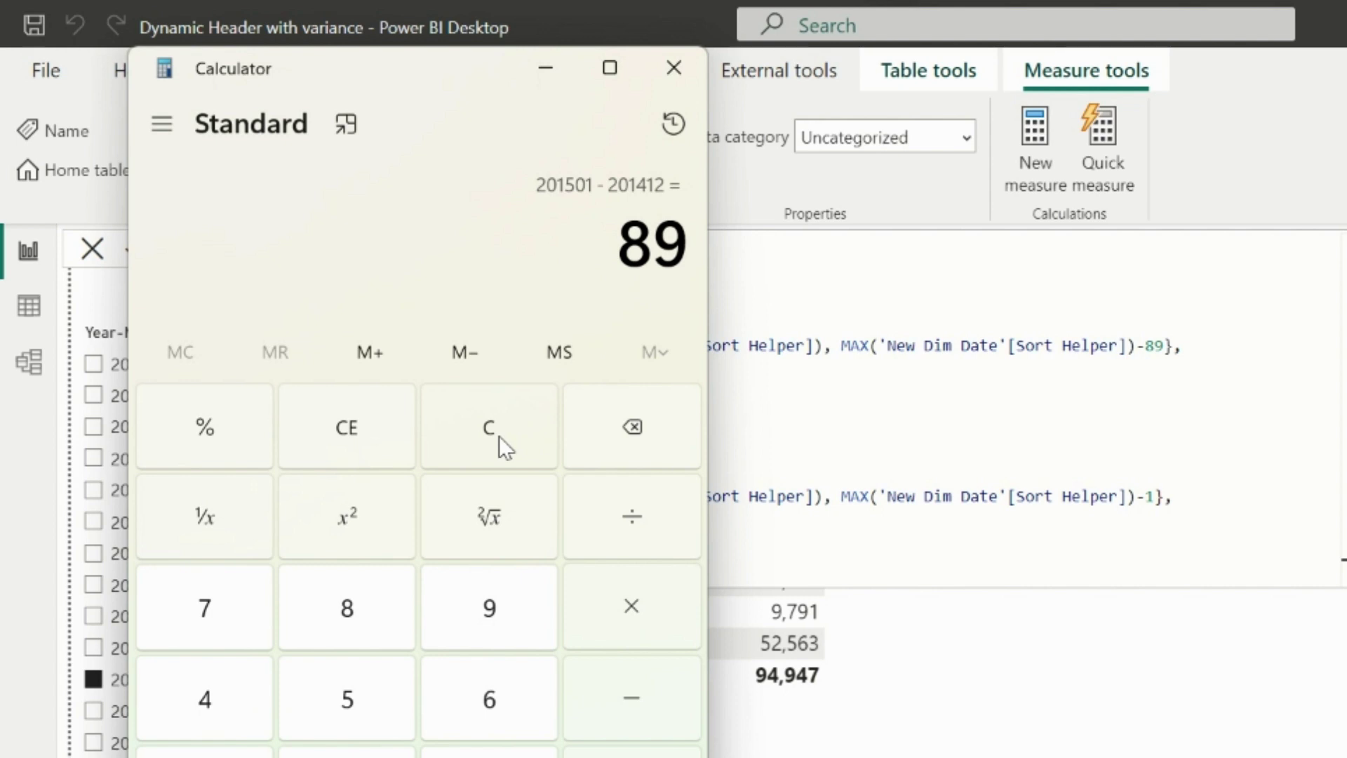
pyautogui.click(673, 67)
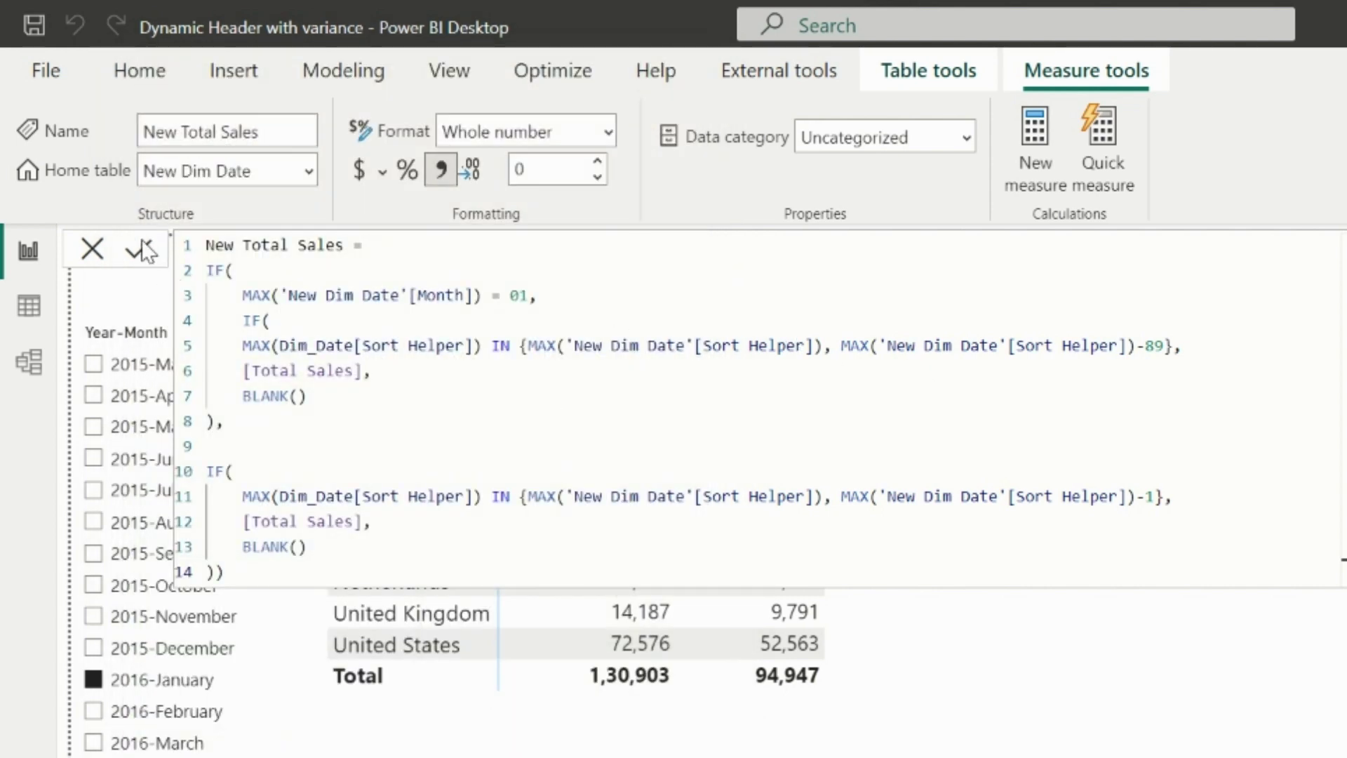
# Commit the measure and check the matrix with 2015-January, 2014-December and 2015-May selected.
pyautogui.click(1197, 734)
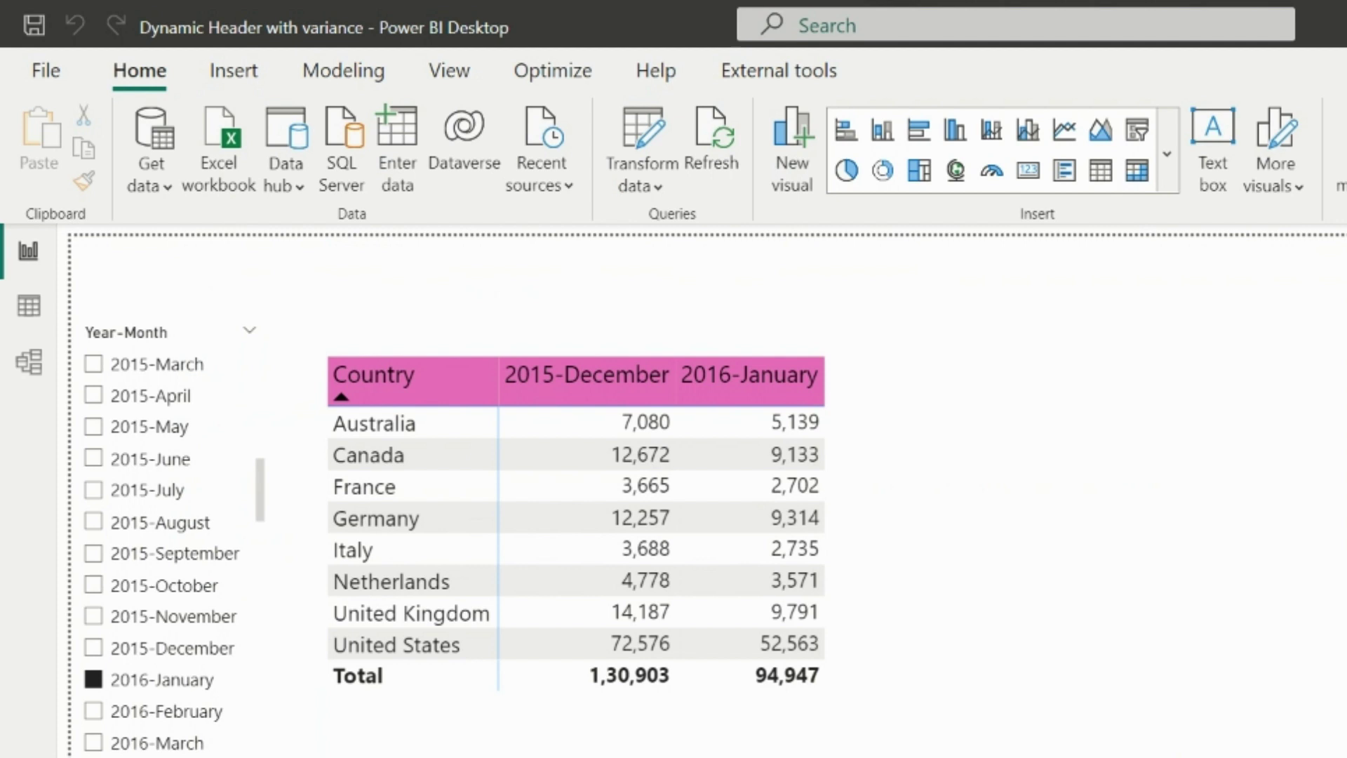
pyautogui.click(122, 686)
pyautogui.scroll(3, 122, 685)
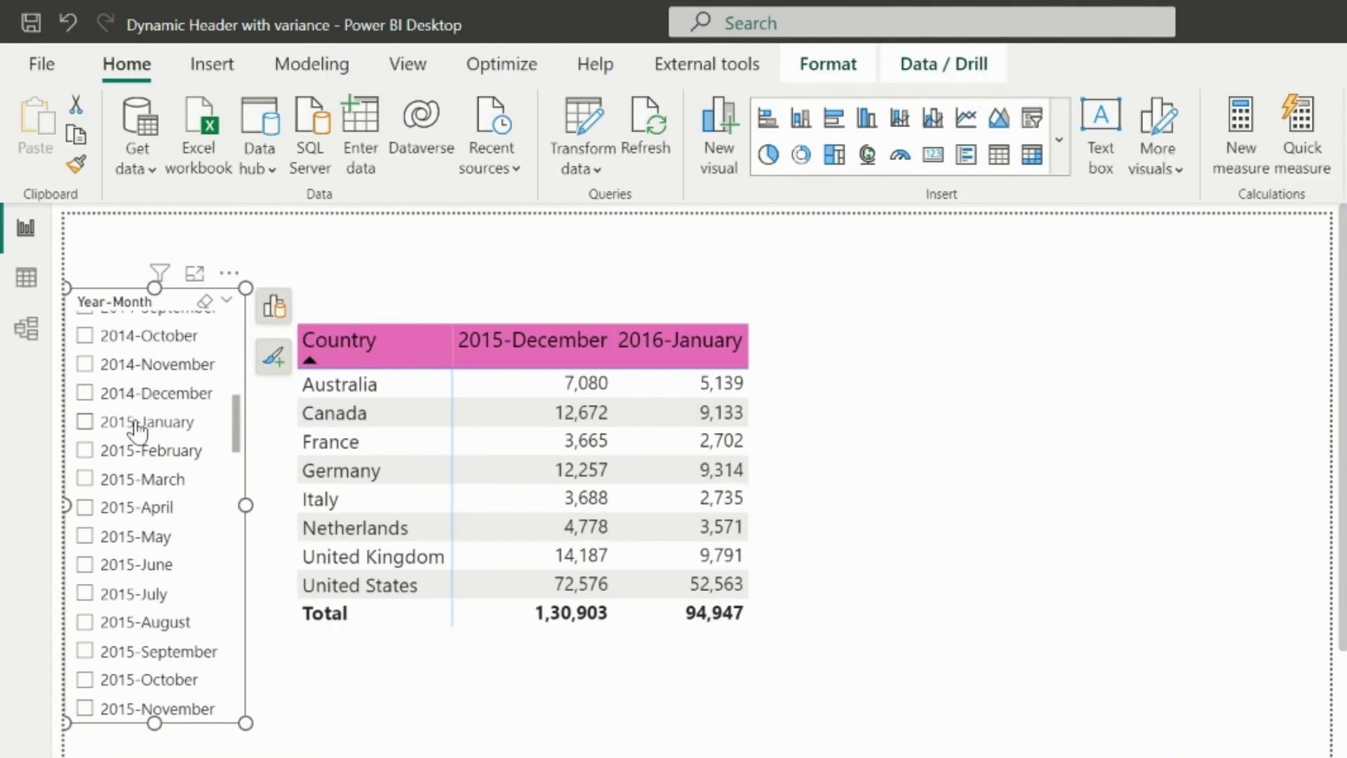
pyautogui.click(138, 430)
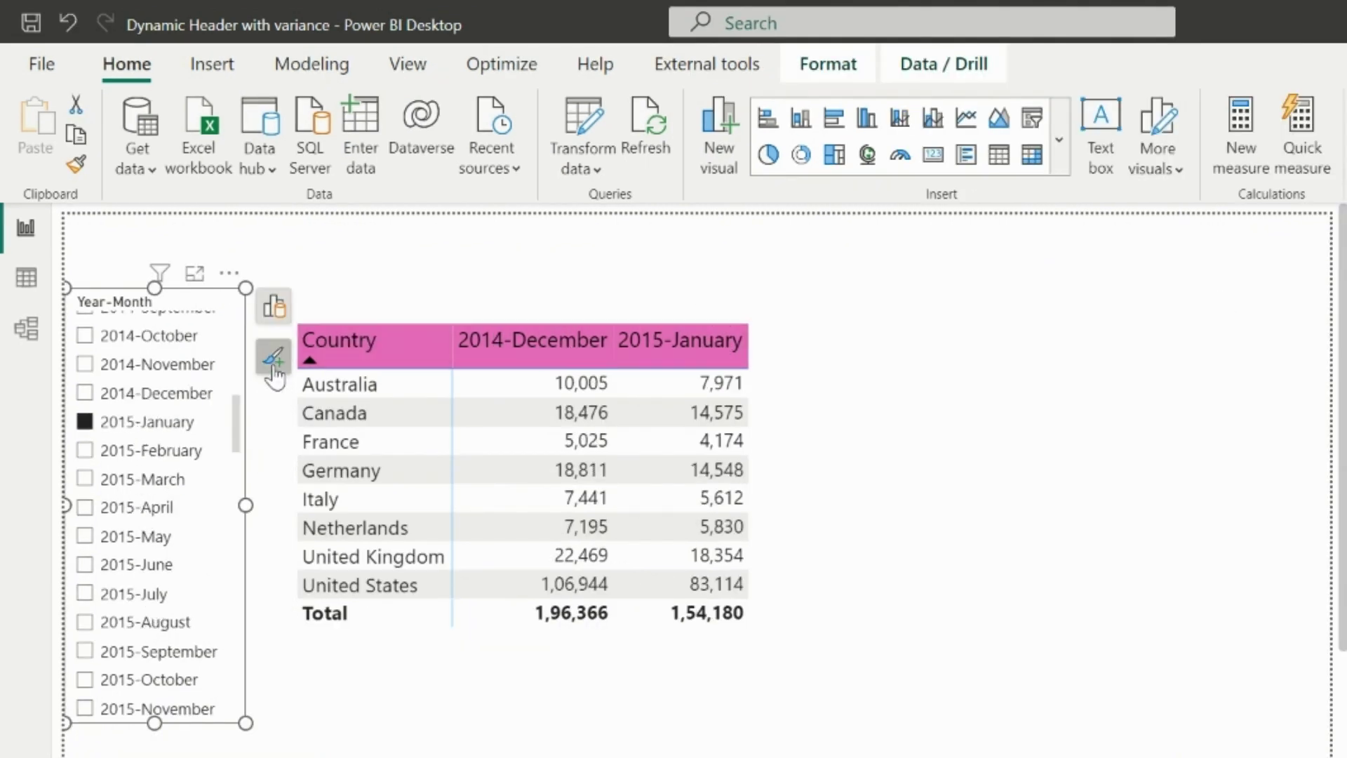
pyautogui.click(175, 392)
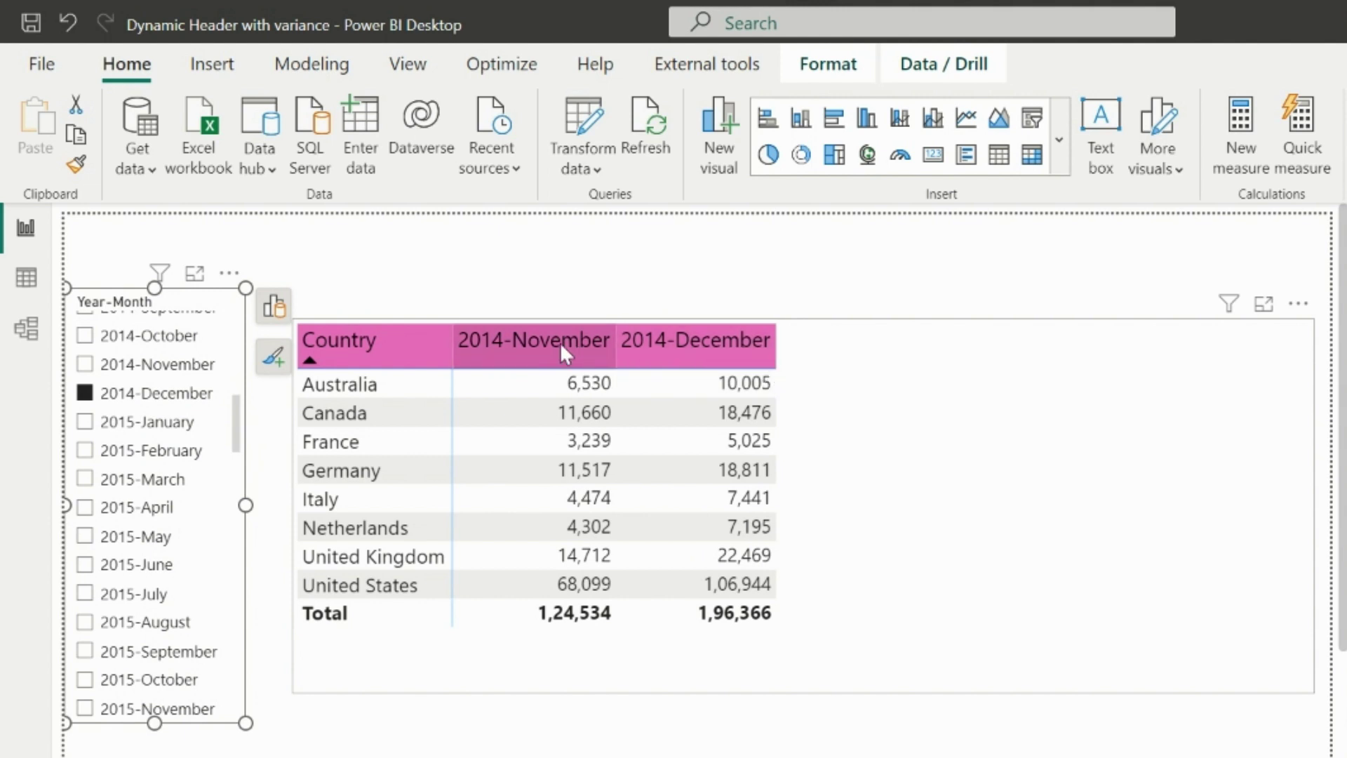
pyautogui.click(151, 537)
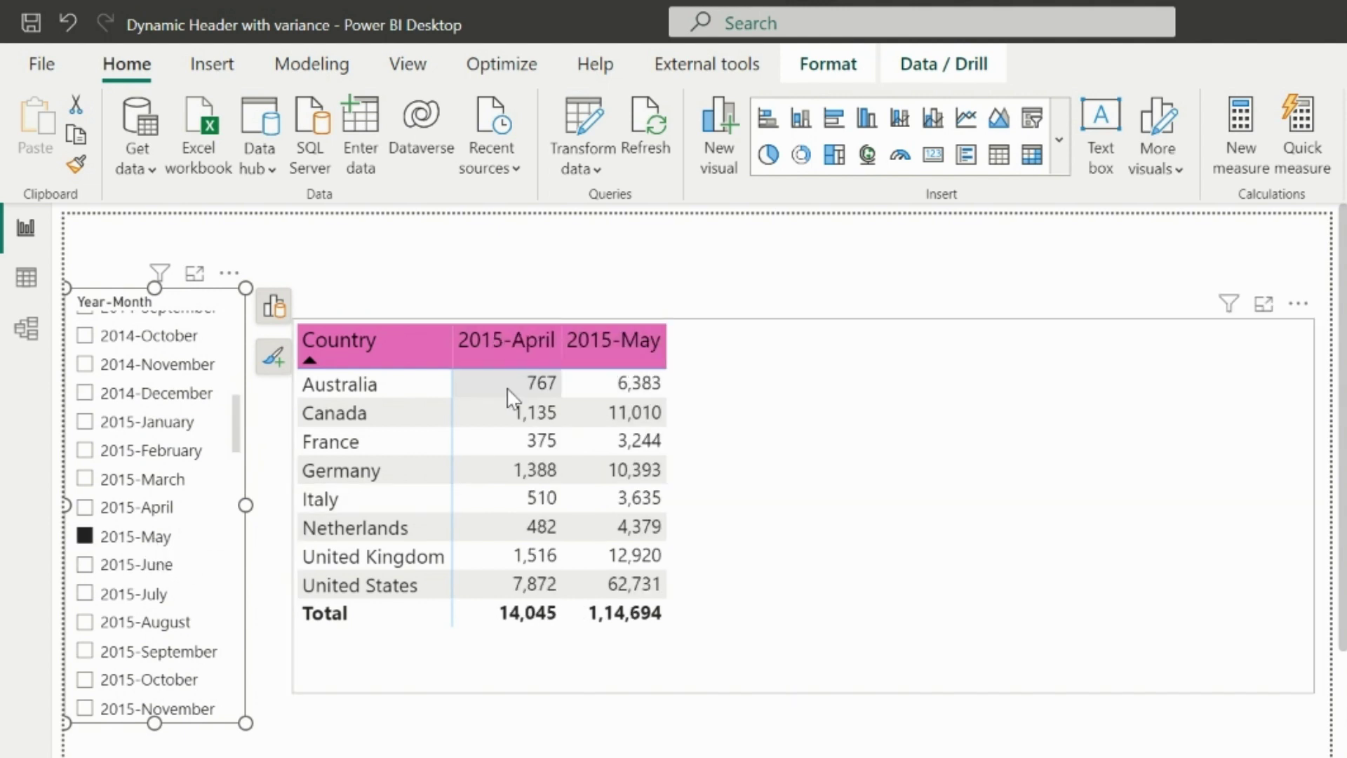
pyautogui.click(505, 721)
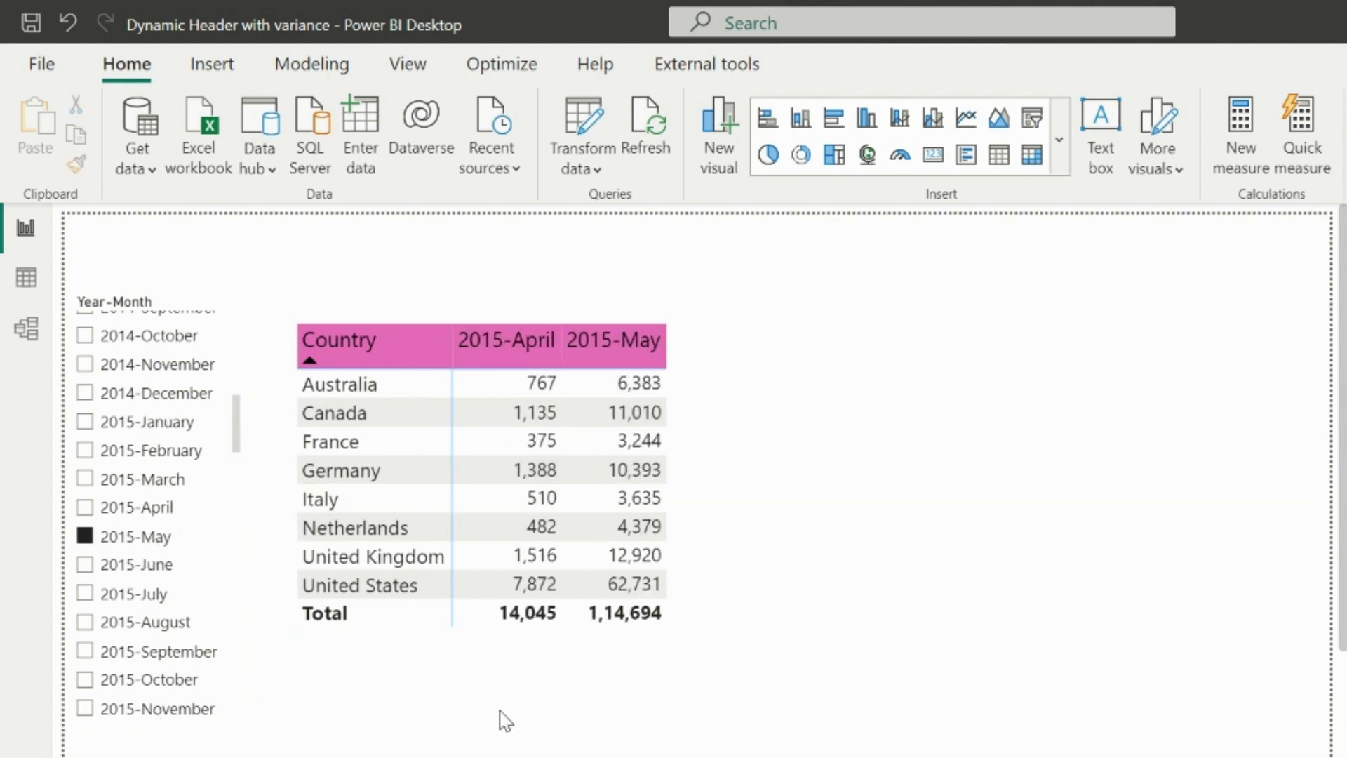